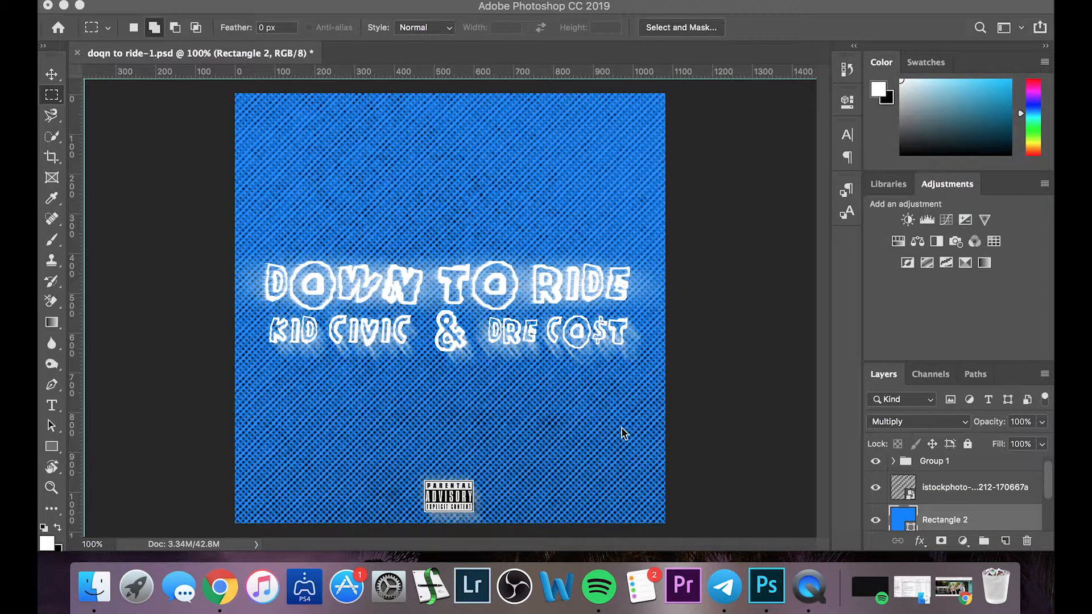
# Expand Group 1 and hide the "down to ride copy" and "down to ride" title layers
pyautogui.scroll(1, 929, 522)
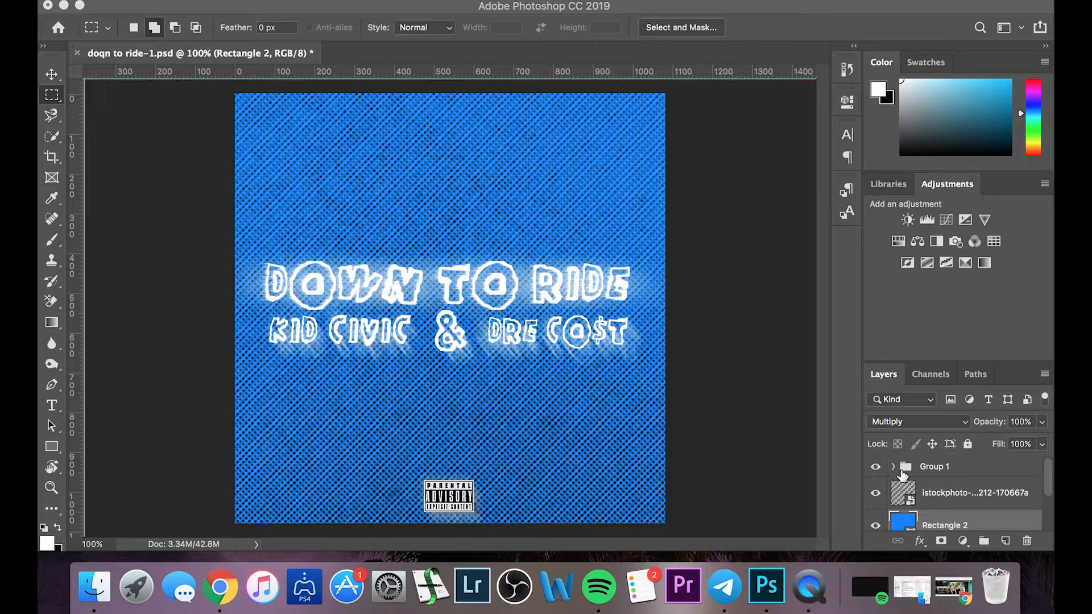
pyautogui.click(893, 469)
pyautogui.click(893, 467)
pyautogui.click(893, 468)
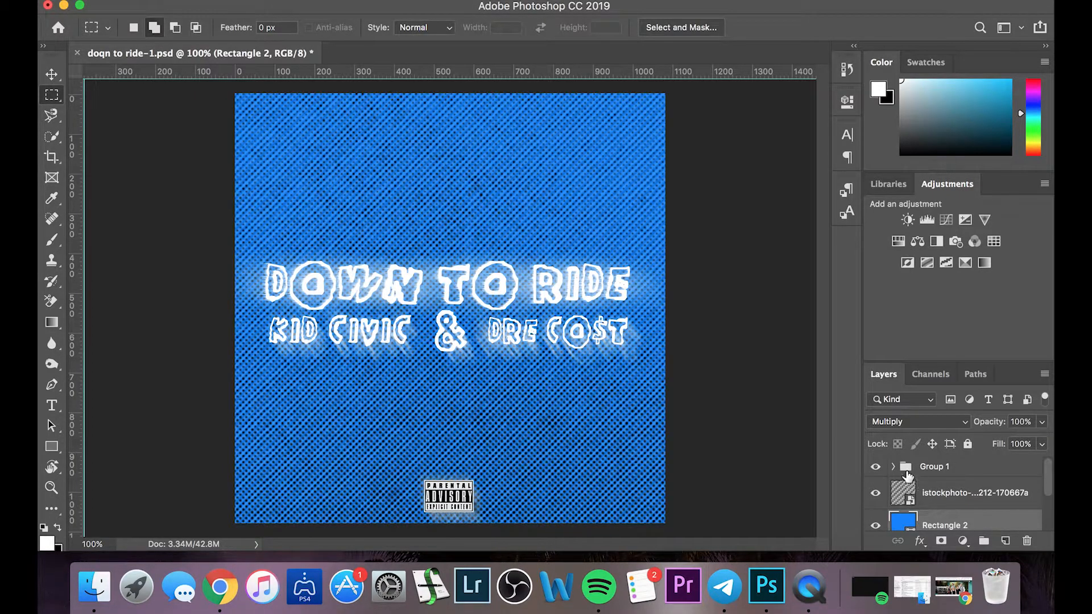
pyautogui.click(894, 467)
pyautogui.scroll(-2, 925, 490)
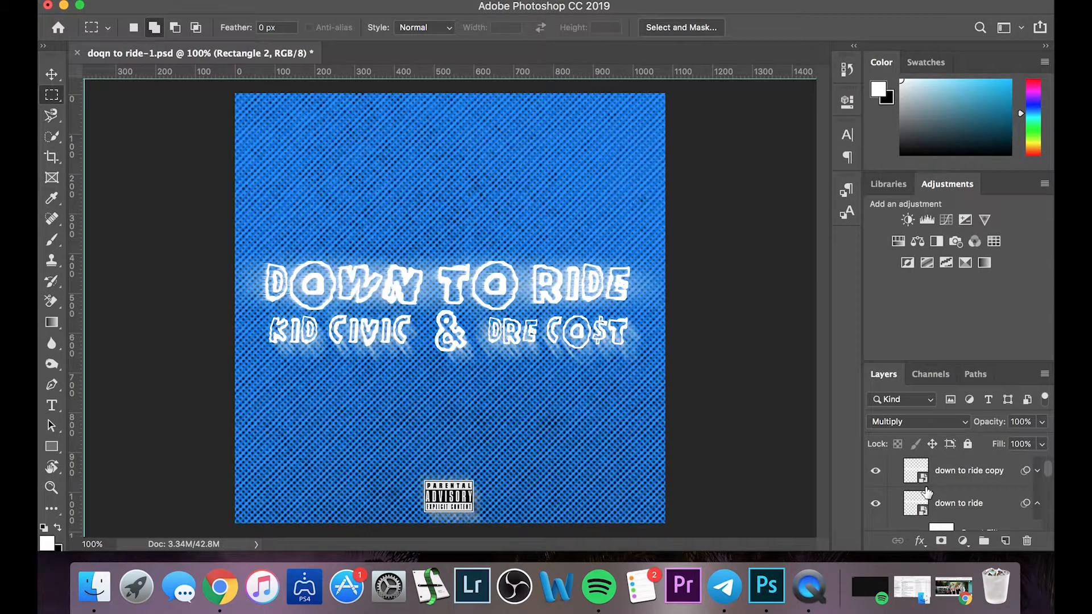
pyautogui.click(874, 472)
pyautogui.click(875, 503)
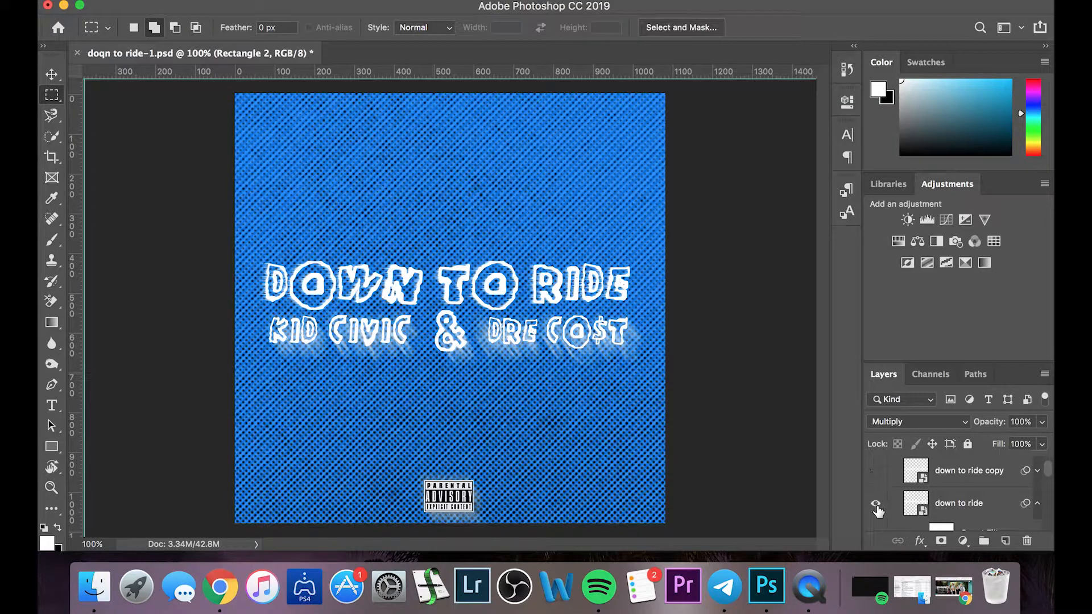
pyautogui.scroll(-2, 910, 501)
pyautogui.scroll(-2, 895, 492)
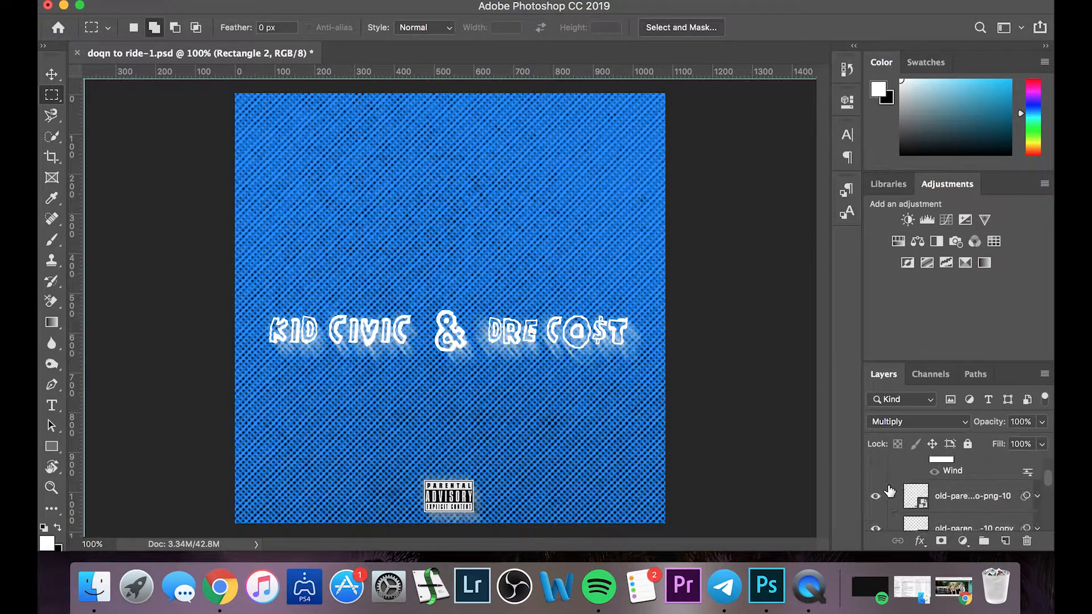
# Hide both parental advisory logo layers and the "dre co$t" text layer in Group 1
pyautogui.click(873, 501)
pyautogui.scroll(-2, 895, 495)
pyautogui.click(874, 492)
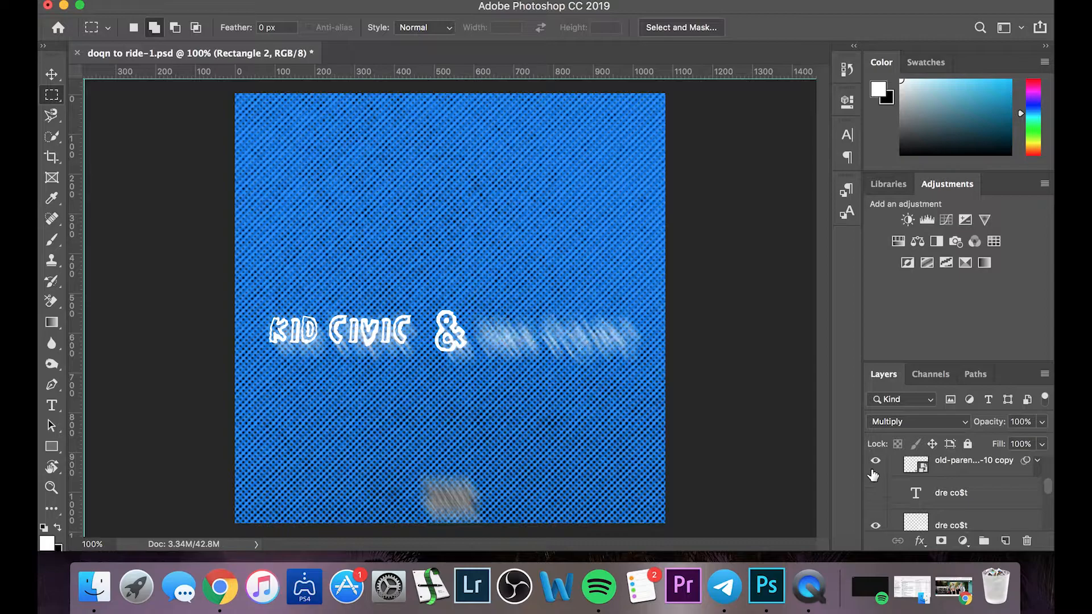
pyautogui.click(873, 469)
pyautogui.scroll(-2, 876, 478)
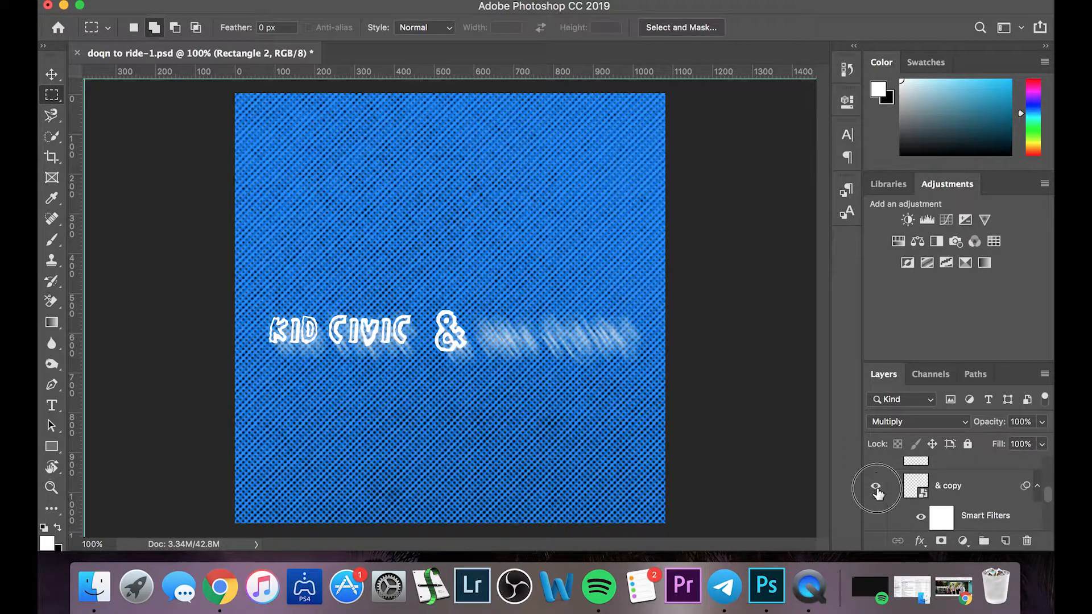
# Hide the "& copy", "&", "kid civic copy" and "kid civic" layers
pyautogui.click(879, 492)
pyautogui.scroll(-2, 878, 494)
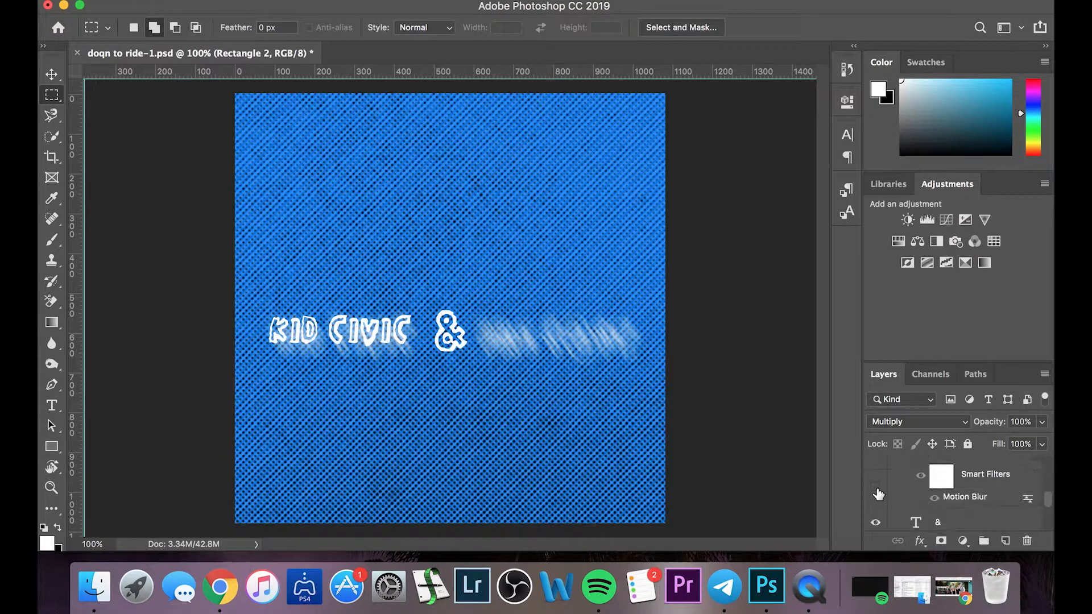
pyautogui.click(878, 522)
pyautogui.scroll(-2, 967, 495)
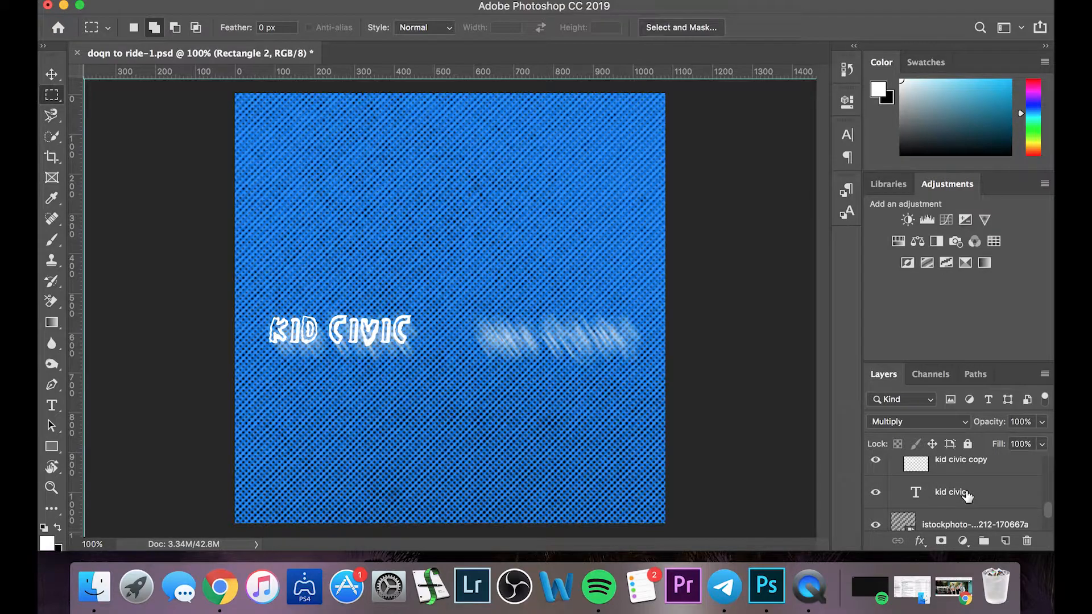
pyautogui.click(874, 467)
pyautogui.click(876, 493)
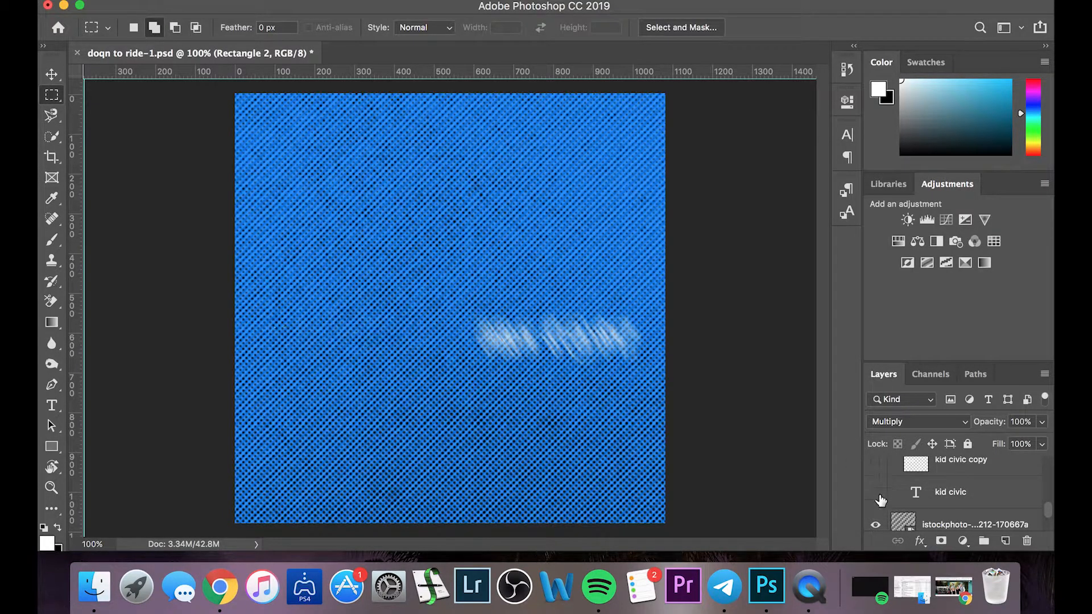
# Hide the istockphoto texture, the blurred "dre co$t" layer and the cc61b7eedfe halftone layer, leaving only the blue Rectangle 2 layer visible
pyautogui.scroll(-2, 880, 496)
pyautogui.click(876, 478)
pyautogui.click(876, 510)
pyautogui.scroll(2, 943, 510)
pyautogui.scroll(4, 943, 510)
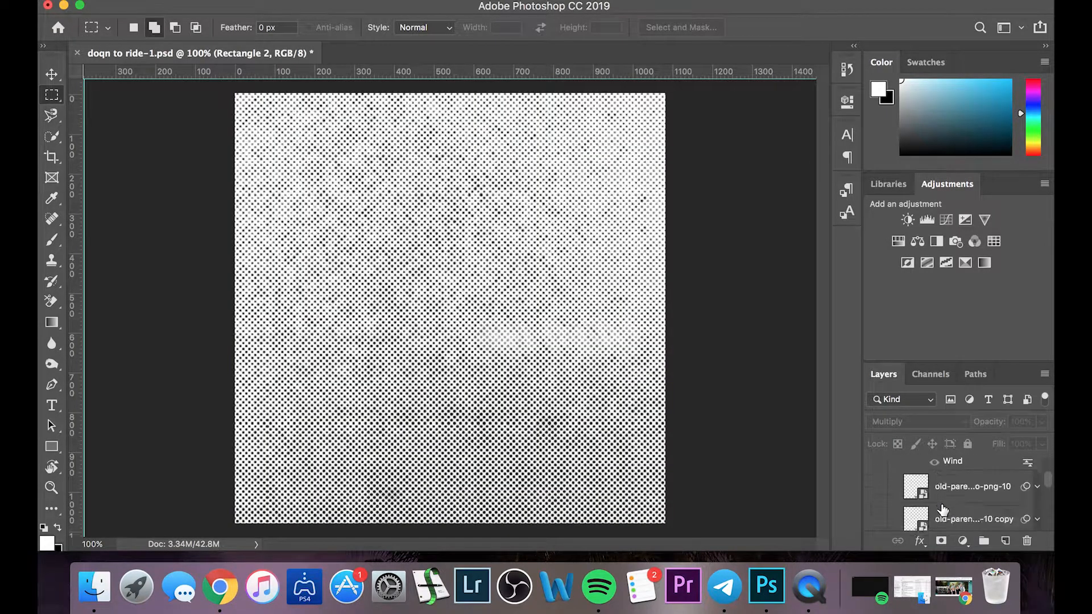
pyautogui.click(878, 528)
pyautogui.scroll(-8, 943, 510)
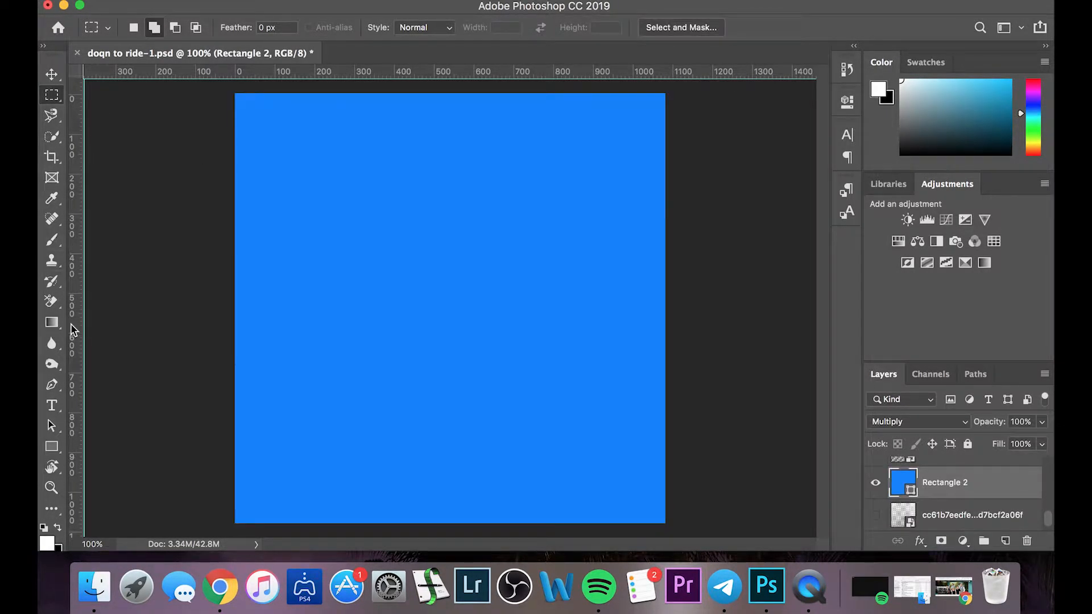
# Try drawing a blue rectangle about 1121 by 1121 px over the whole canvas, and delete its layer
pyautogui.click(52, 446)
pyautogui.moveTo(225, 86); pyautogui.dragTo(672, 530)
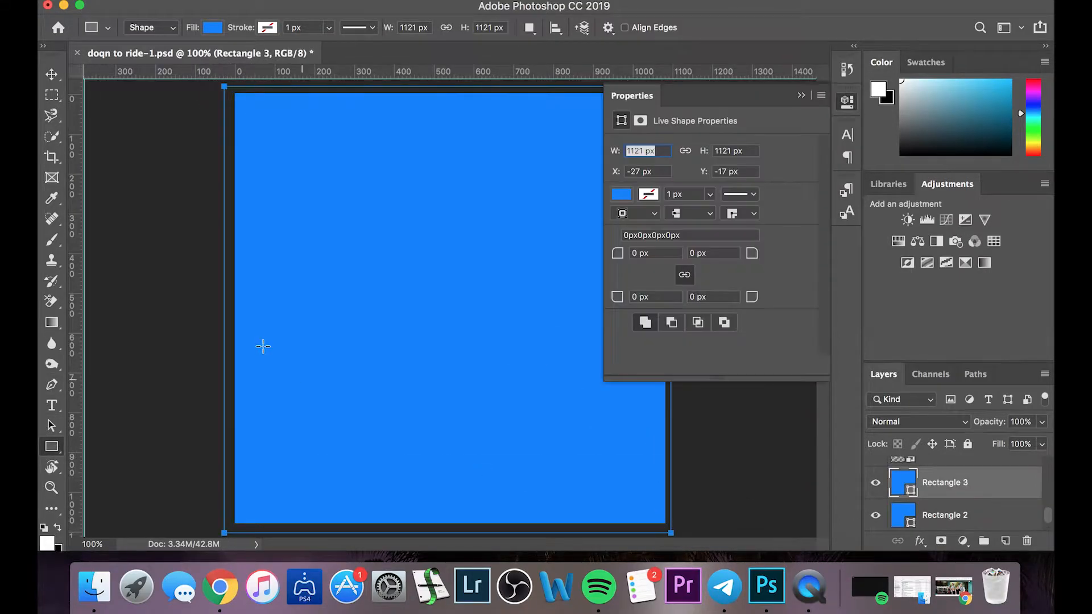
pyautogui.click(808, 84)
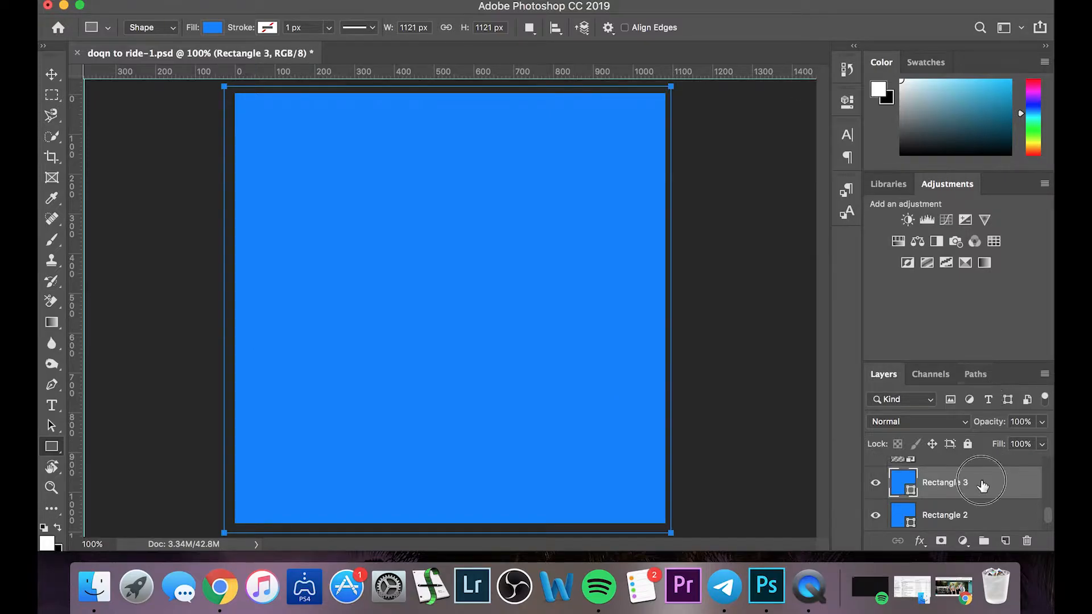
pyautogui.press('Delete')
pyautogui.scroll(1, 982, 485)
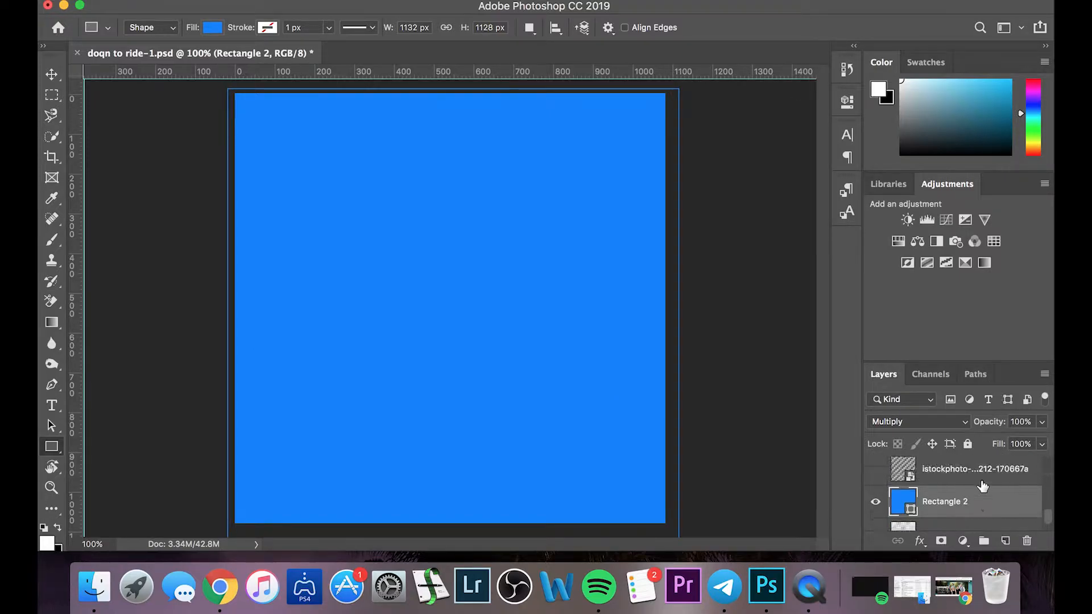
pyautogui.scroll(-1, 982, 485)
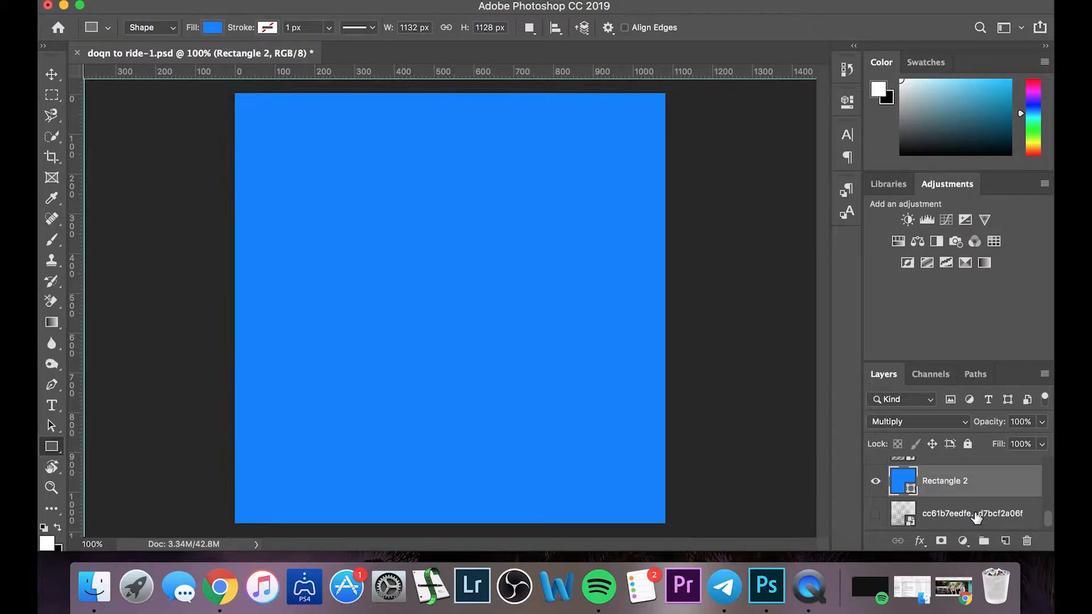
# Switch the Rectangle 2 layer's blend mode to Normal and back to Multiply
pyautogui.click(981, 522)
pyautogui.click(935, 476)
pyautogui.click(916, 421)
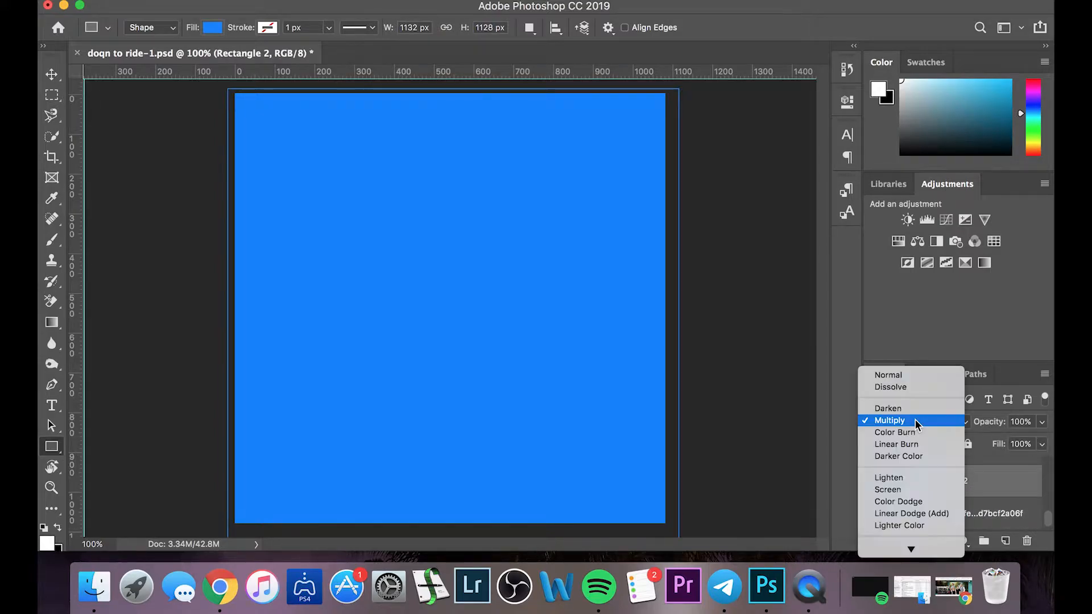
pyautogui.click(914, 374)
pyautogui.click(930, 423)
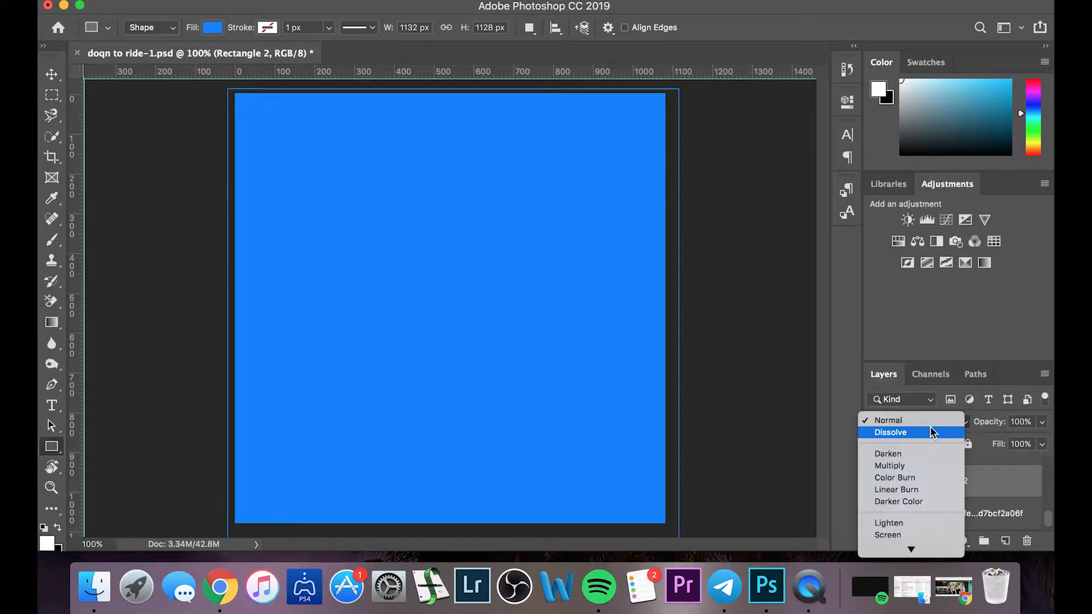
pyautogui.click(922, 465)
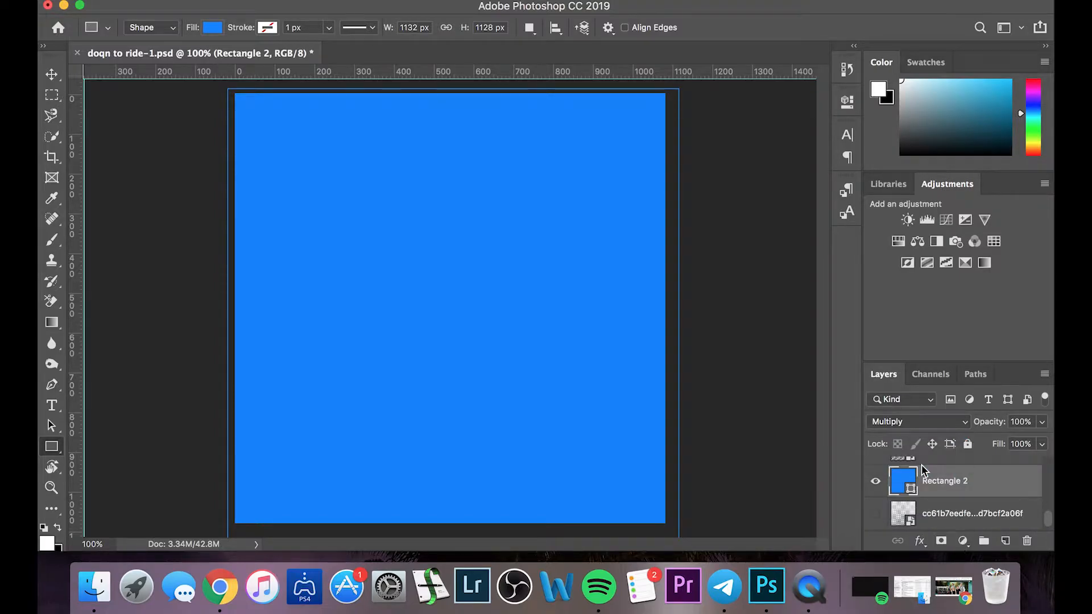
# Show the cc61b7eedfe halftone layer beneath the blue Rectangle 2 layer
pyautogui.click(933, 513)
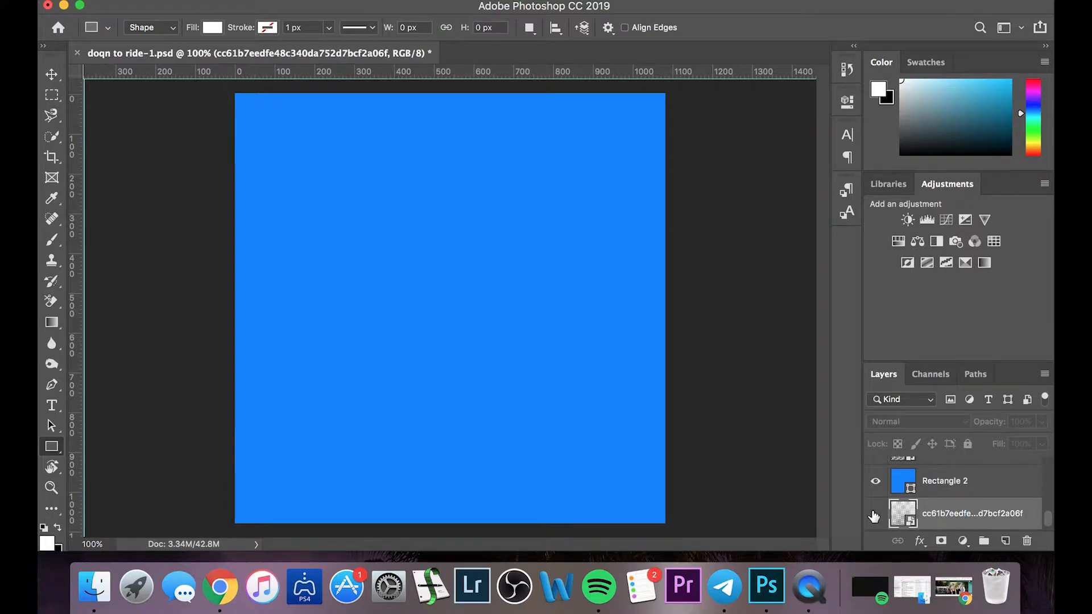
pyautogui.click(875, 514)
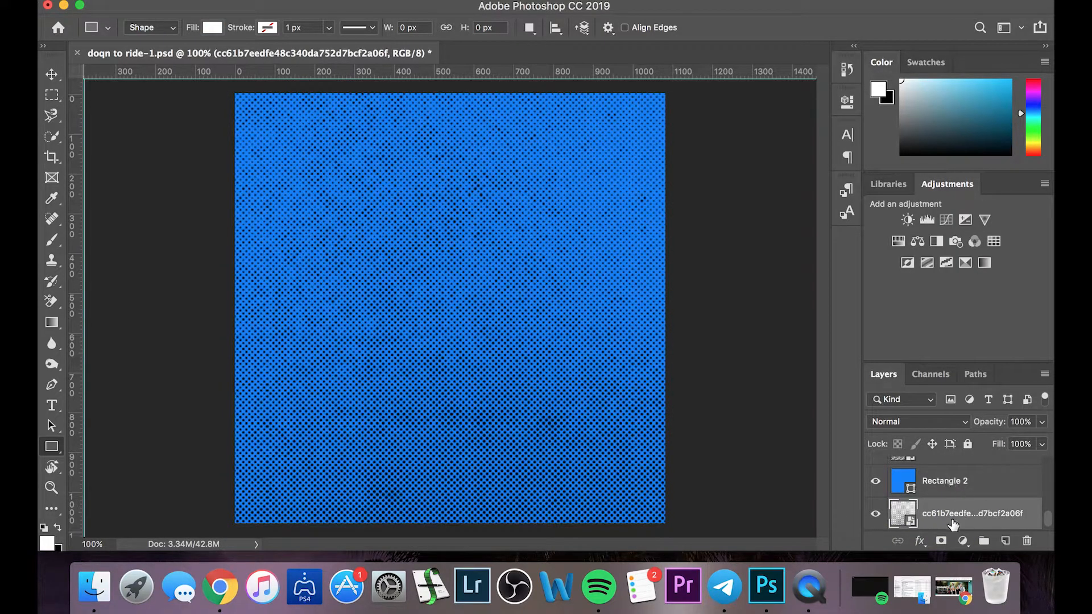
pyautogui.click(945, 486)
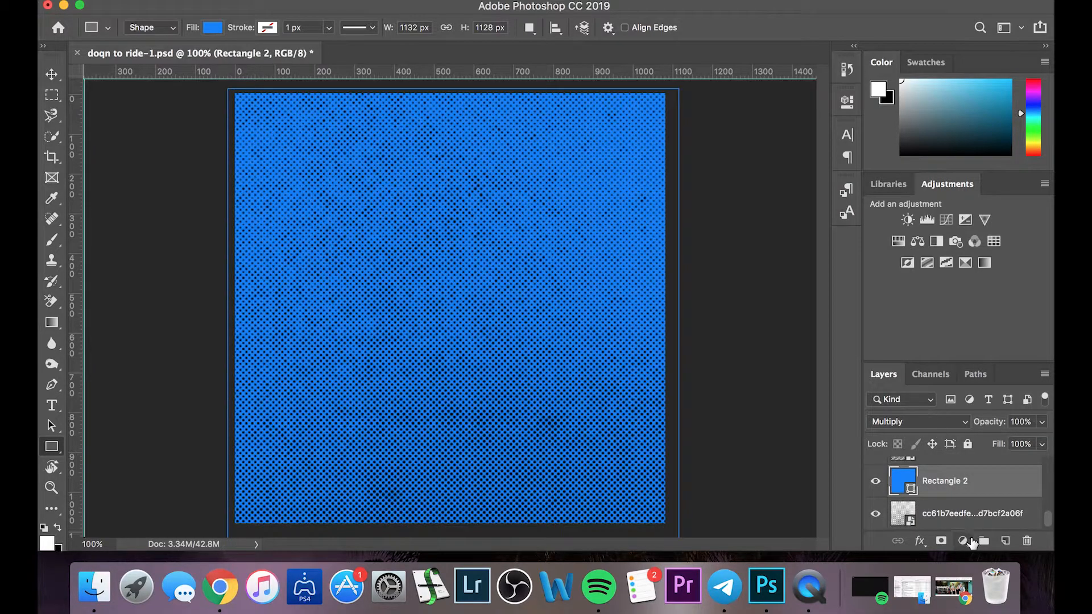
pyautogui.click(972, 519)
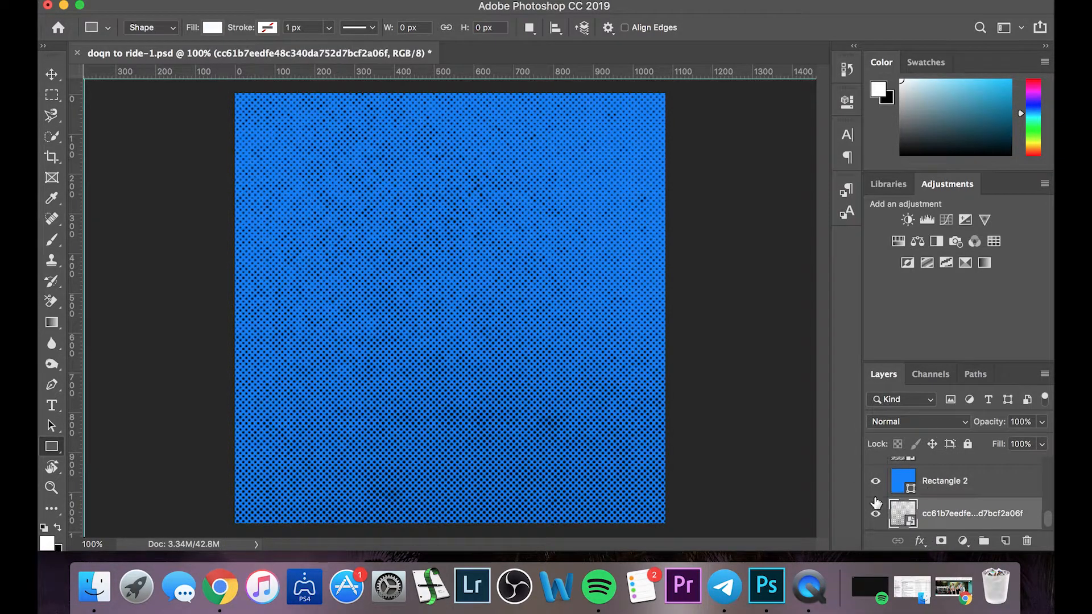
pyautogui.click(954, 486)
# Show the istockphoto diagonal-line texture layer above the blue Rectangle 2 layer
pyautogui.scroll(1, 949, 489)
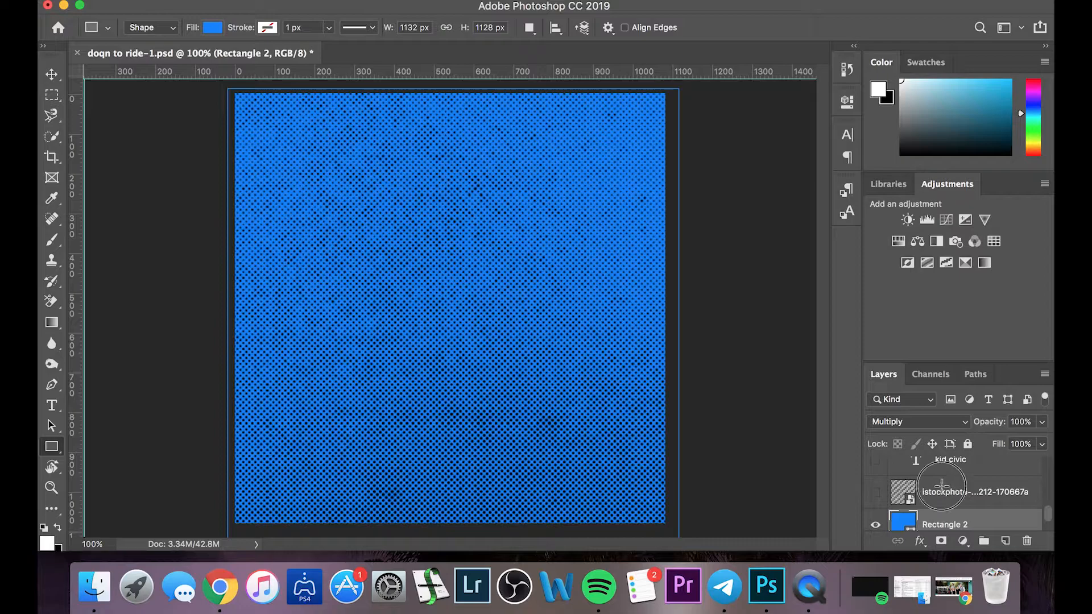
pyautogui.click(943, 492)
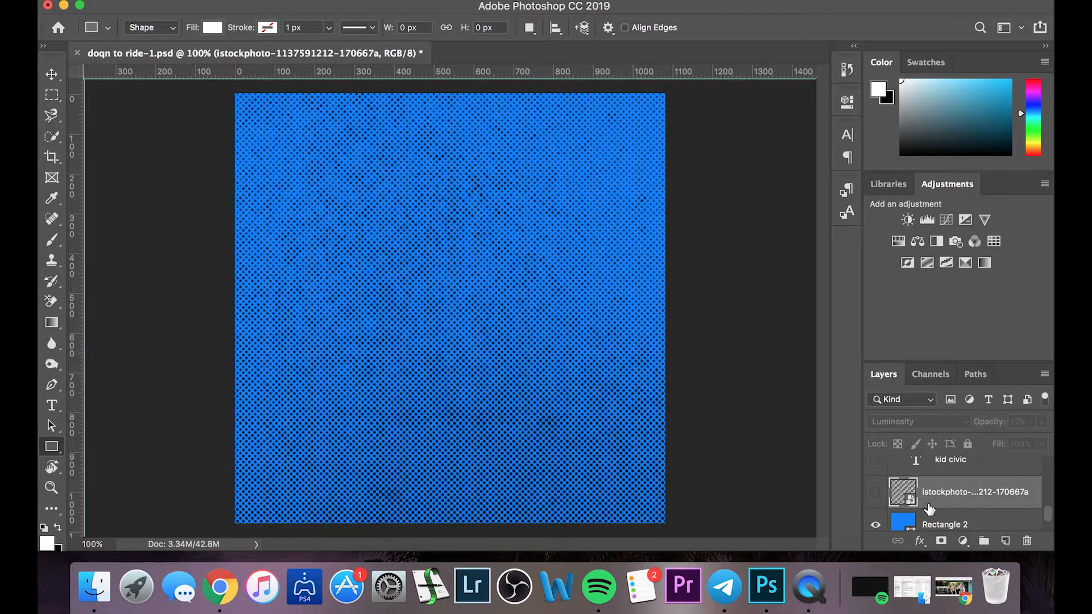
pyautogui.click(876, 493)
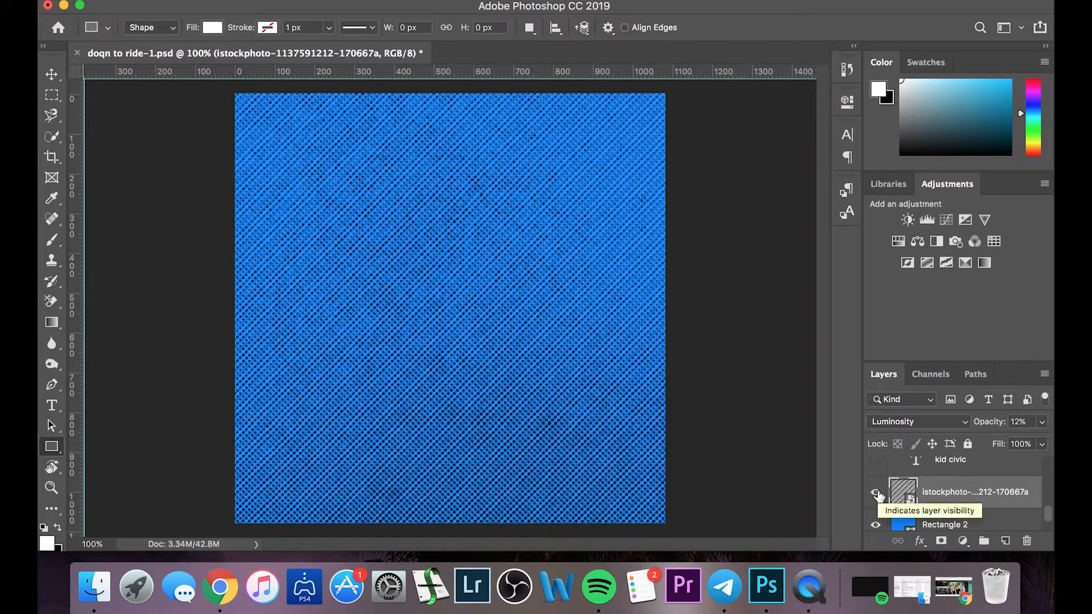
pyautogui.scroll(-2, 878, 494)
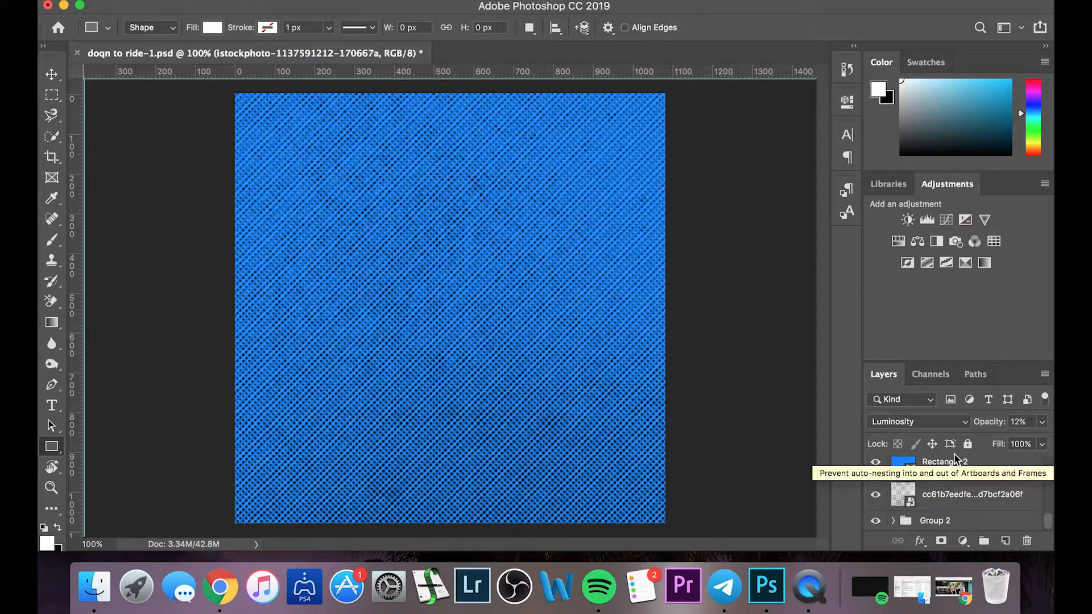
pyautogui.scroll(2, 965, 518)
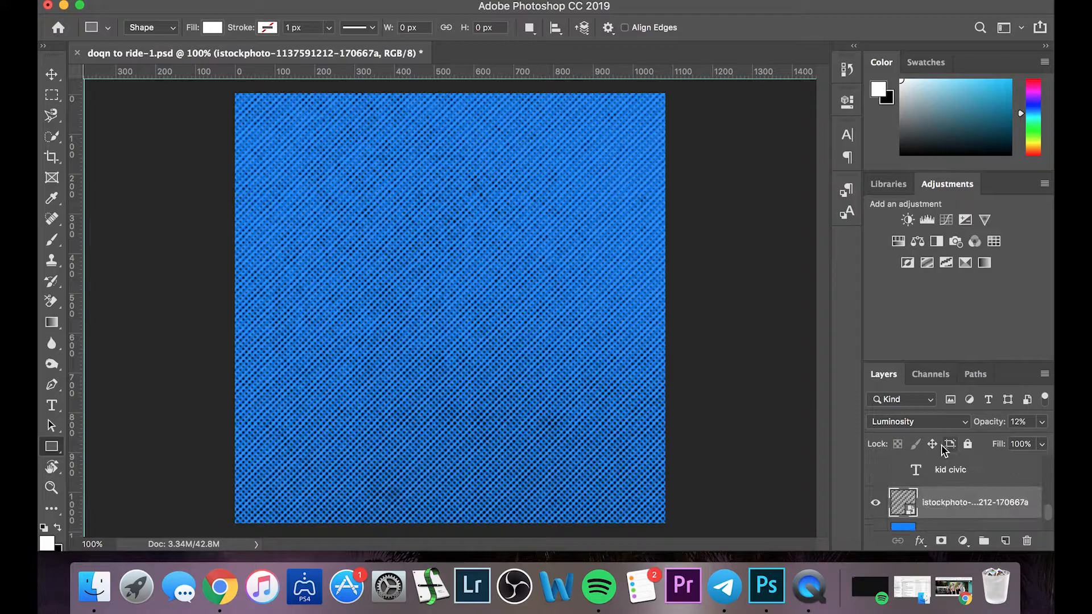
# Preview the other blend modes on the istockphoto texture layer and keep Luminosity
pyautogui.click(930, 422)
pyautogui.press('Up')
pyautogui.press('Up')
pyautogui.press('Up')
pyautogui.press('Up')
pyautogui.press('Up')
pyautogui.press('Up')
pyautogui.press('Up')
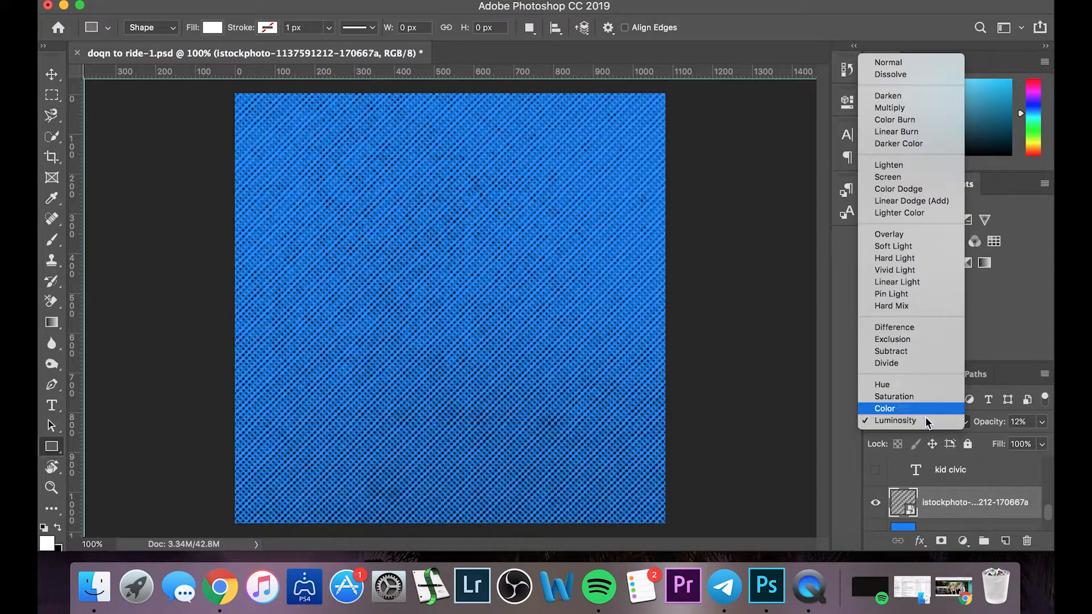
pyautogui.press('Up')
pyautogui.press('Up')
pyautogui.press('Up')
pyautogui.press('Up')
pyautogui.press('Up')
pyautogui.press('Up')
pyautogui.press('Up')
pyautogui.press('Up')
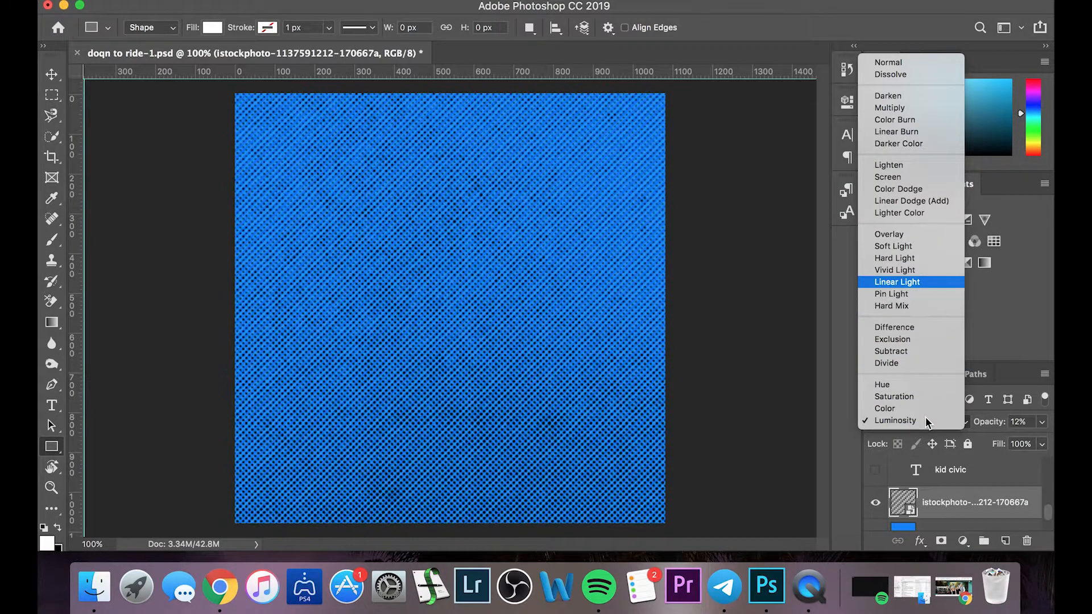
pyautogui.press('Up')
pyautogui.press('Up')
pyautogui.press('Up')
pyautogui.press('Up')
pyautogui.press('Up')
pyautogui.press('Up')
pyautogui.press('Up')
pyautogui.press('Up')
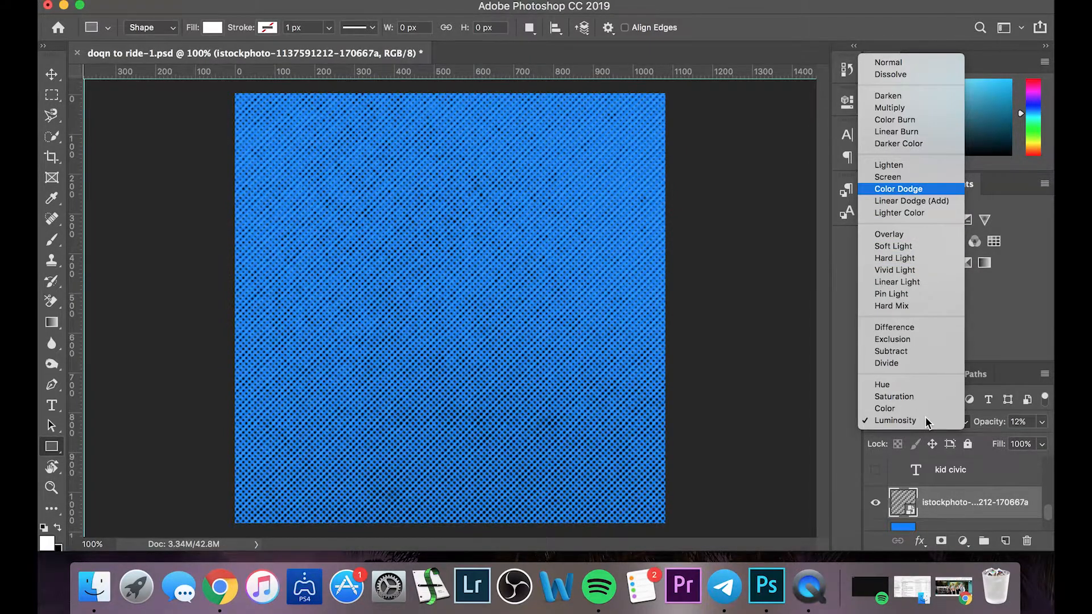
pyautogui.press('Up')
pyautogui.press('Up')
pyautogui.press('Up')
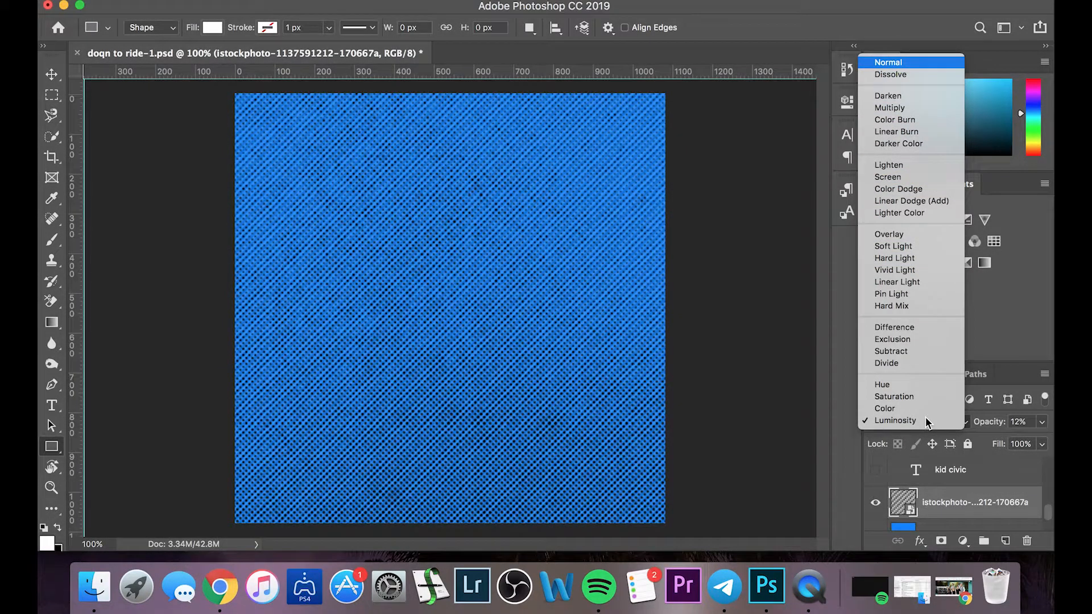
pyautogui.press('Down')
pyautogui.press('Down')
pyautogui.press('Down')
pyautogui.press('Down')
pyautogui.press('Down')
pyautogui.press('Down')
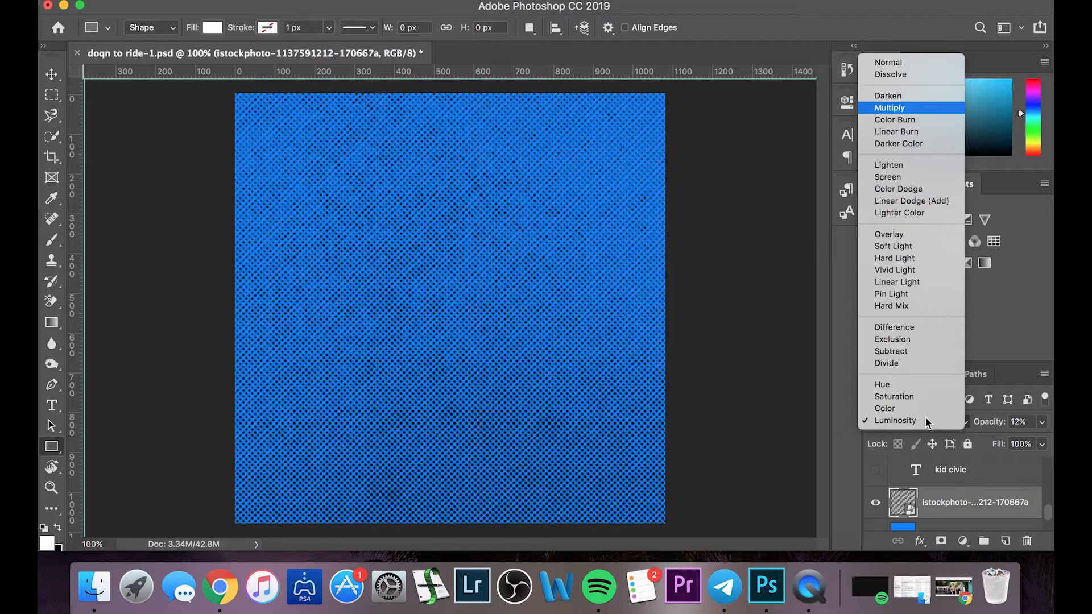
pyautogui.press('Down')
pyautogui.press('Down')
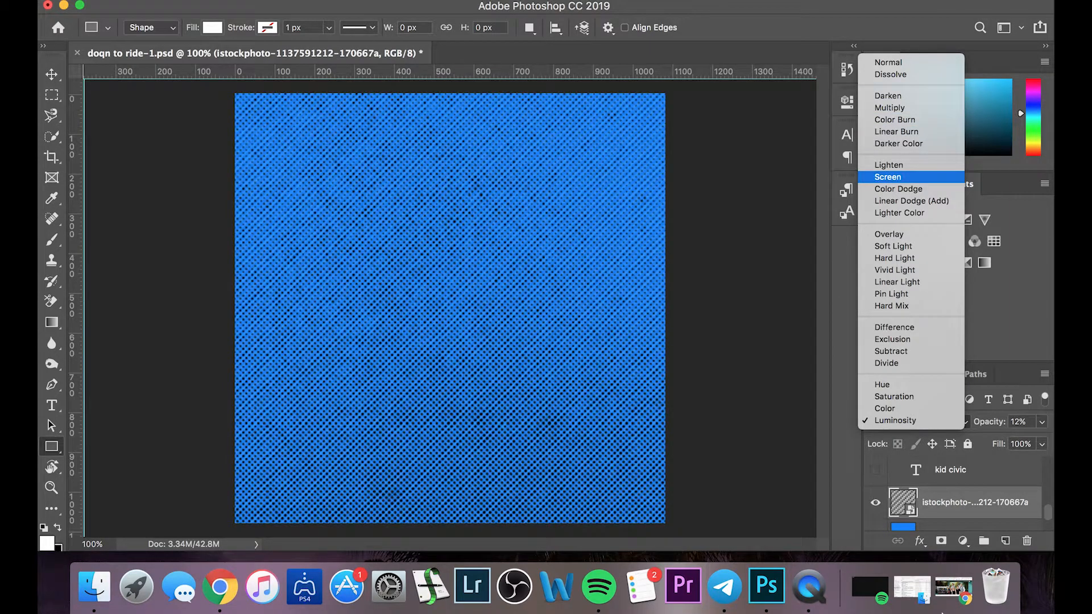
pyautogui.click(900, 420)
pyautogui.scroll(3, 990, 487)
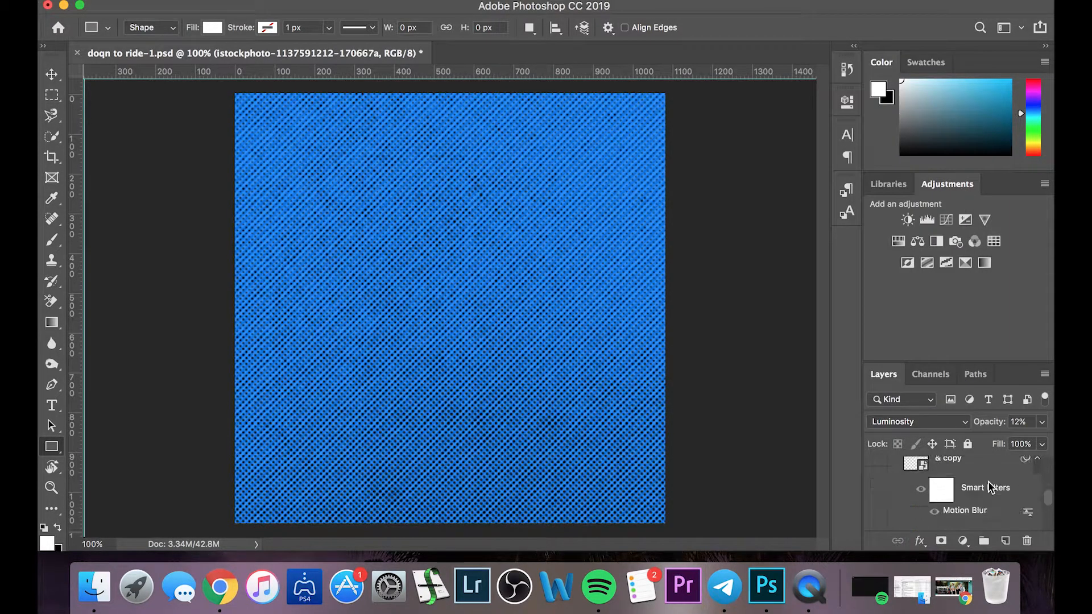
# Show the kid civic text layer and the & text layer above the istockphoto texture layer
pyautogui.scroll(-2, 988, 481)
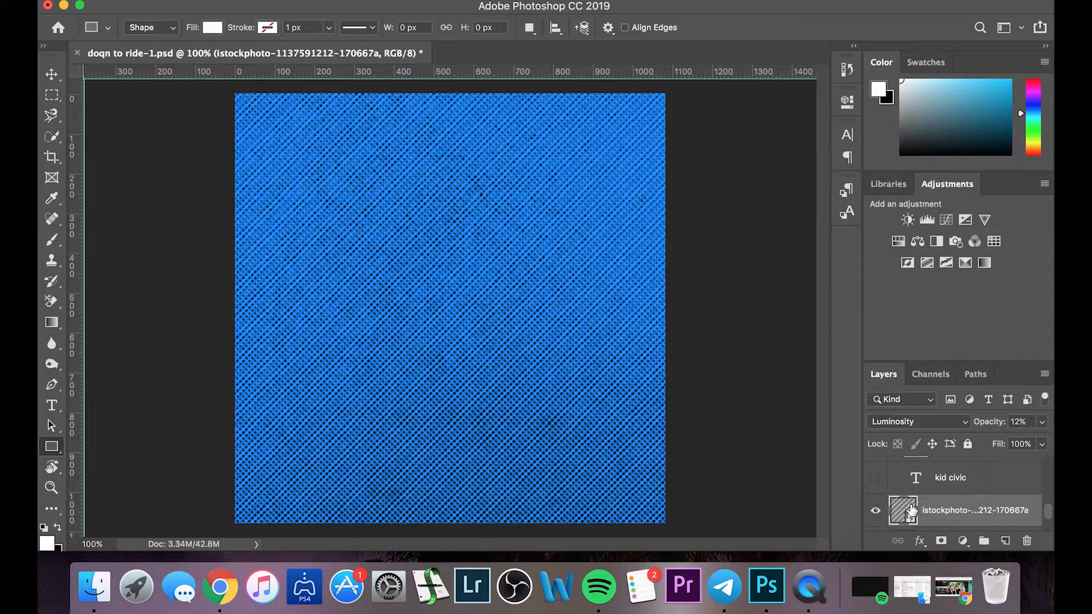
pyautogui.click(876, 478)
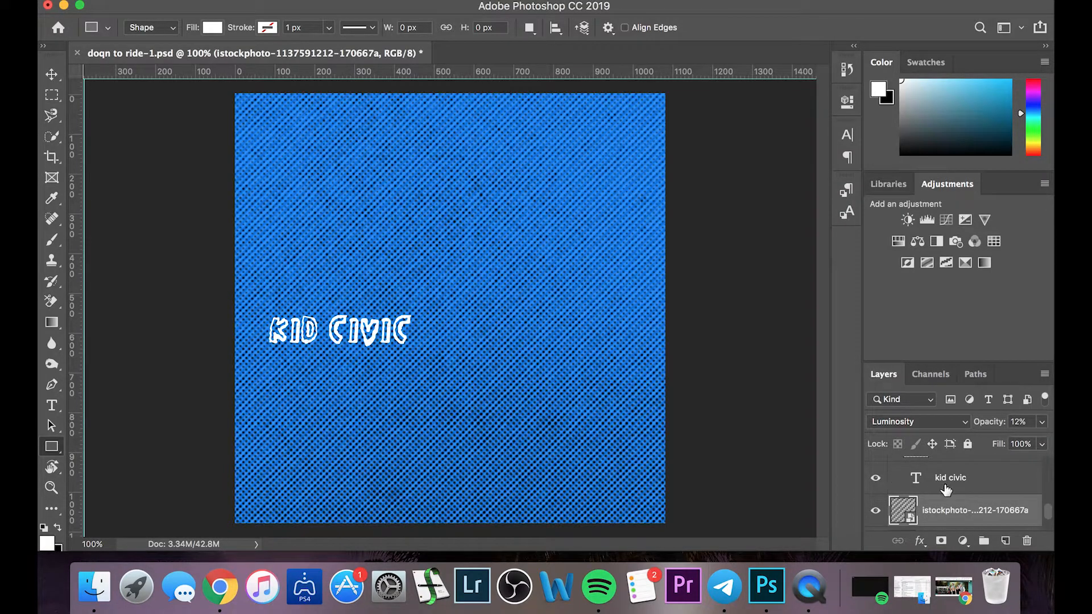
pyautogui.scroll(2, 904, 490)
pyautogui.scroll(3, 905, 494)
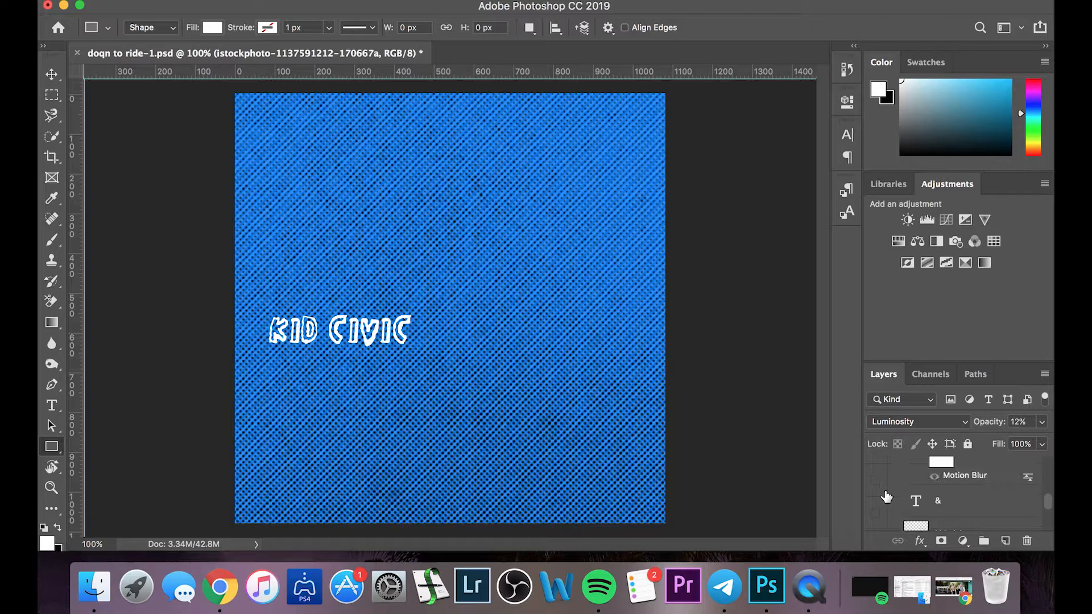
pyautogui.click(884, 501)
# Briefly preview the non-text dre co$t layer, and show the dre co$t text layer
pyautogui.scroll(2, 922, 503)
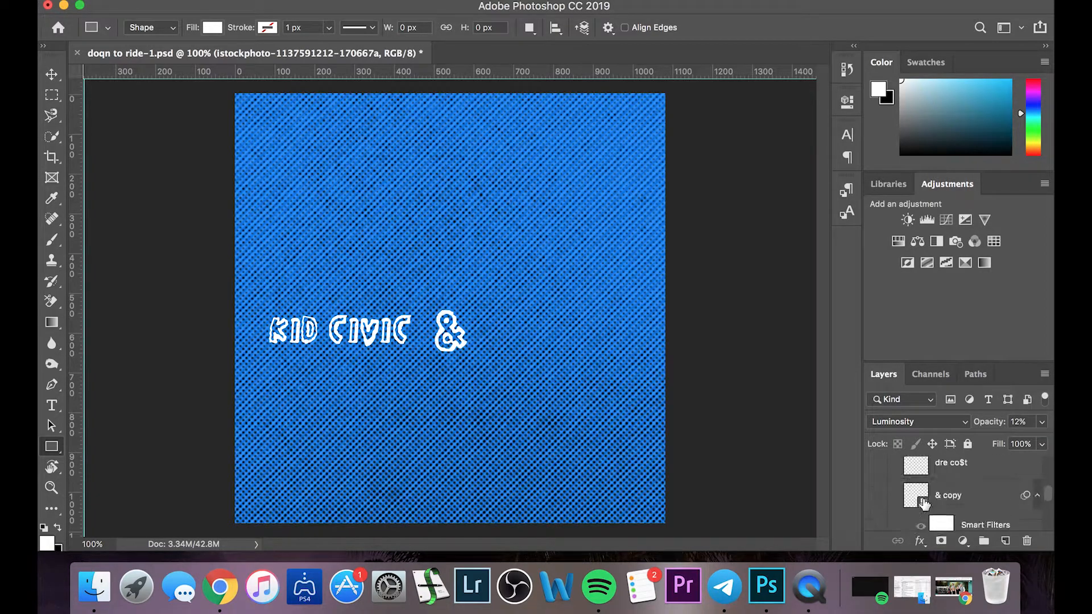
pyautogui.scroll(1, 924, 503)
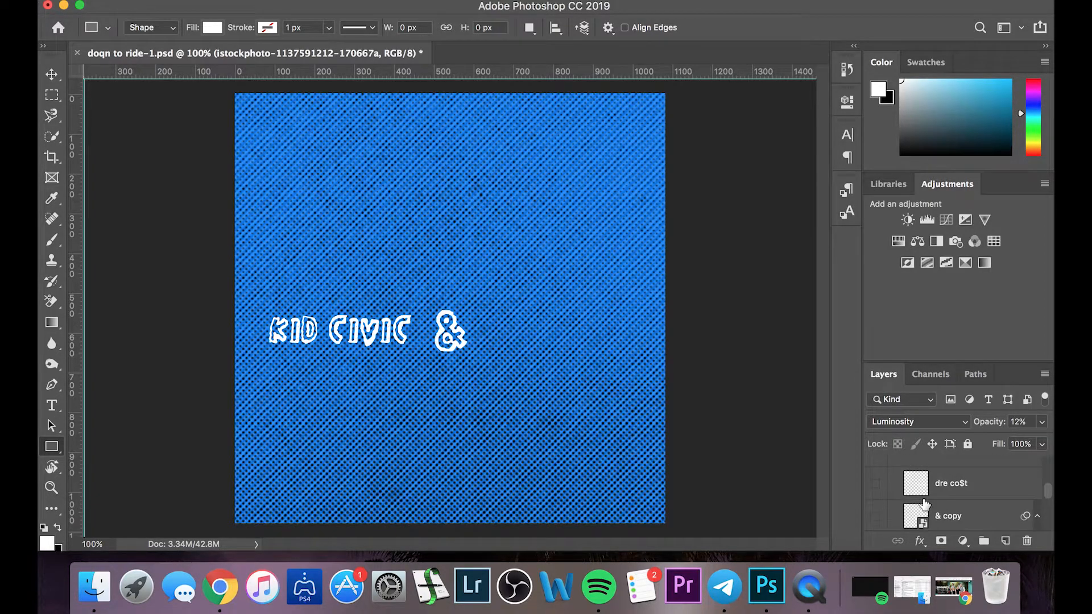
pyautogui.click(880, 484)
pyautogui.click(881, 484)
pyautogui.scroll(-2, 916, 489)
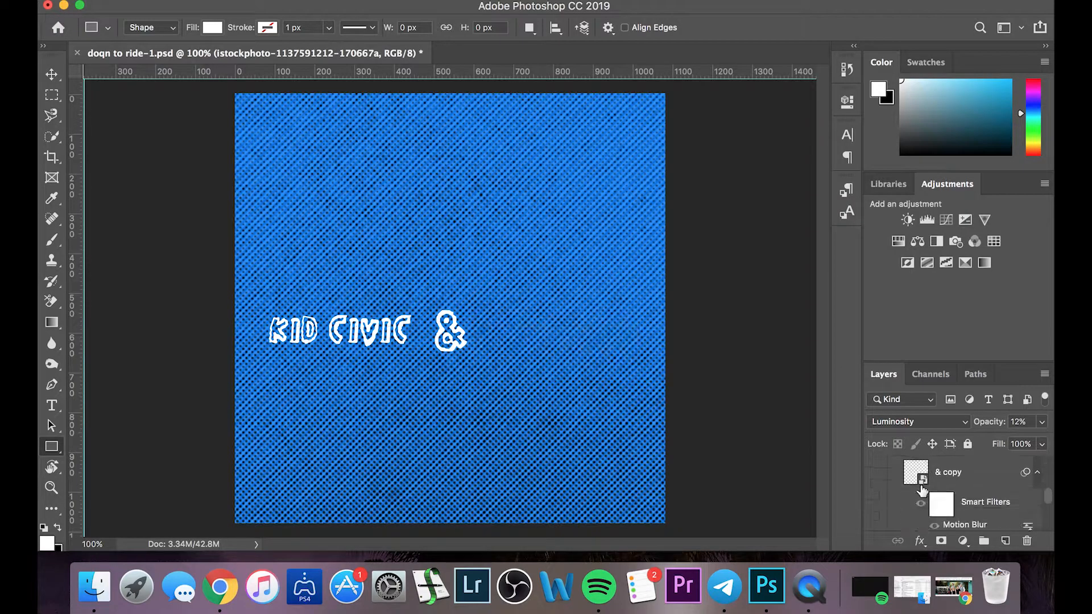
pyautogui.scroll(-2, 918, 493)
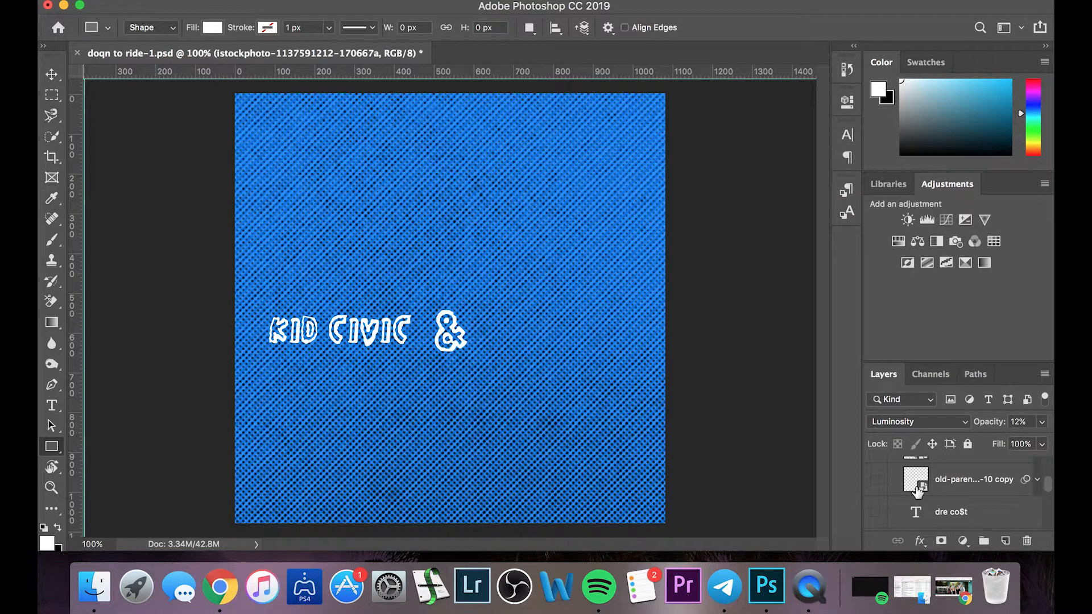
pyautogui.click(876, 512)
# Briefly preview the blurred down to ride copy layer, and show the down to ride title layer
pyautogui.scroll(1, 947, 511)
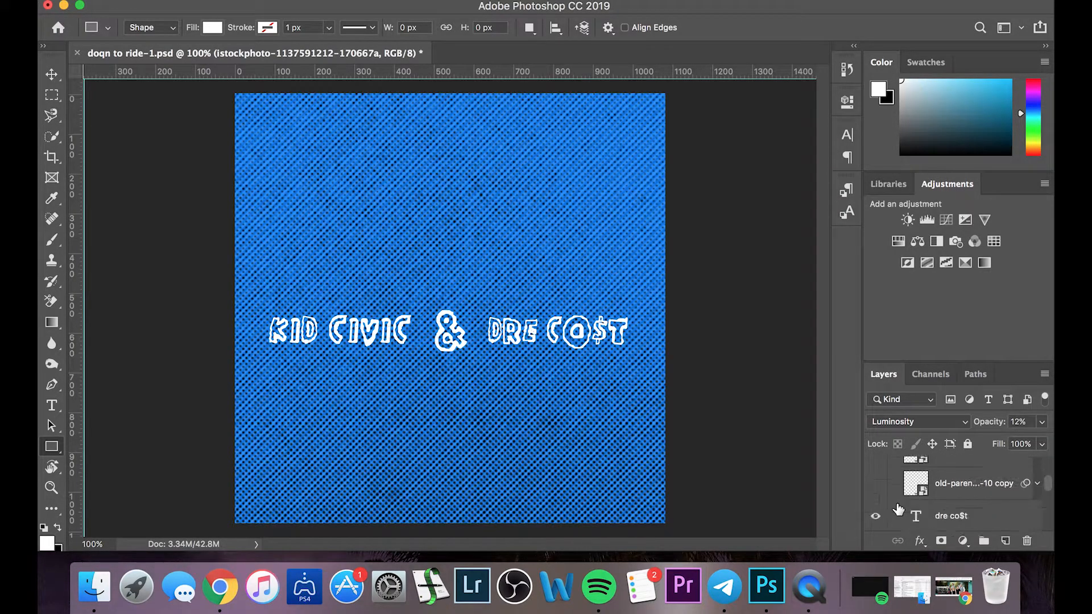
pyautogui.scroll(4, 887, 495)
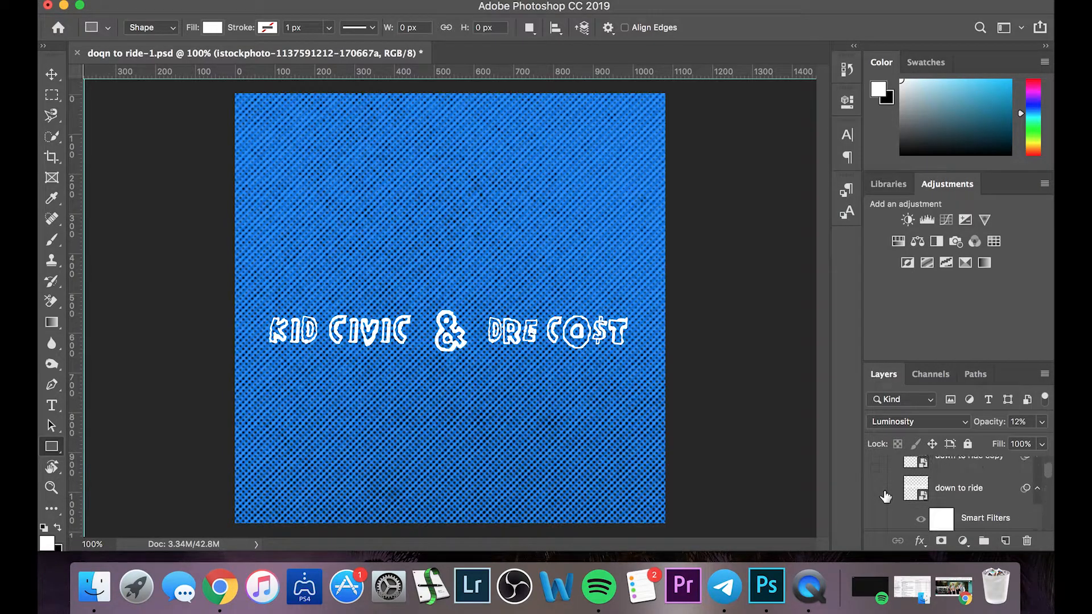
pyautogui.scroll(2, 911, 484)
pyautogui.click(875, 493)
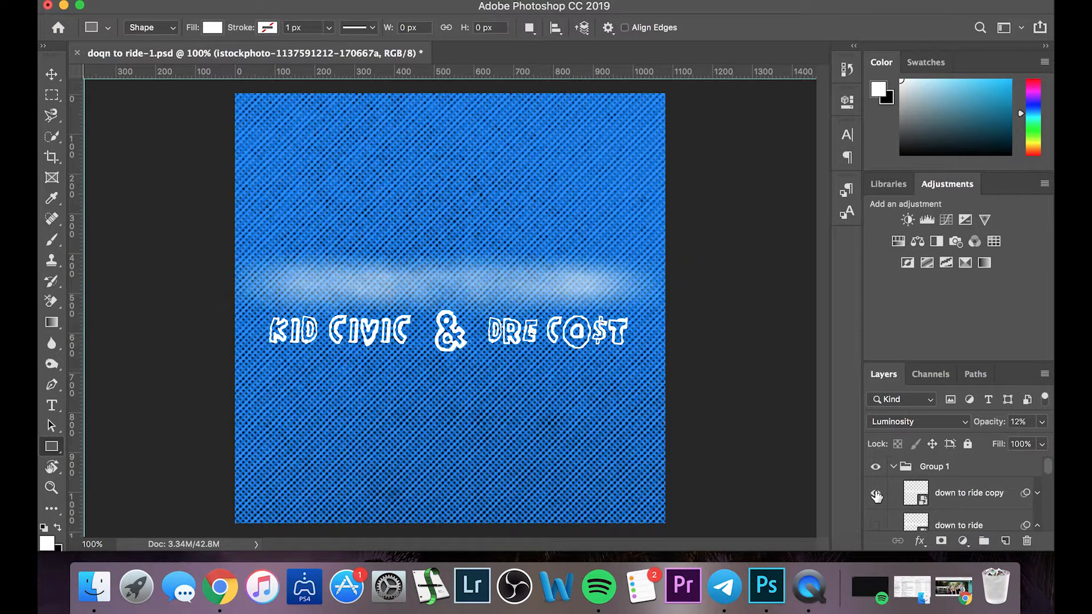
pyautogui.click(877, 494)
pyautogui.scroll(-2, 877, 495)
pyautogui.click(876, 503)
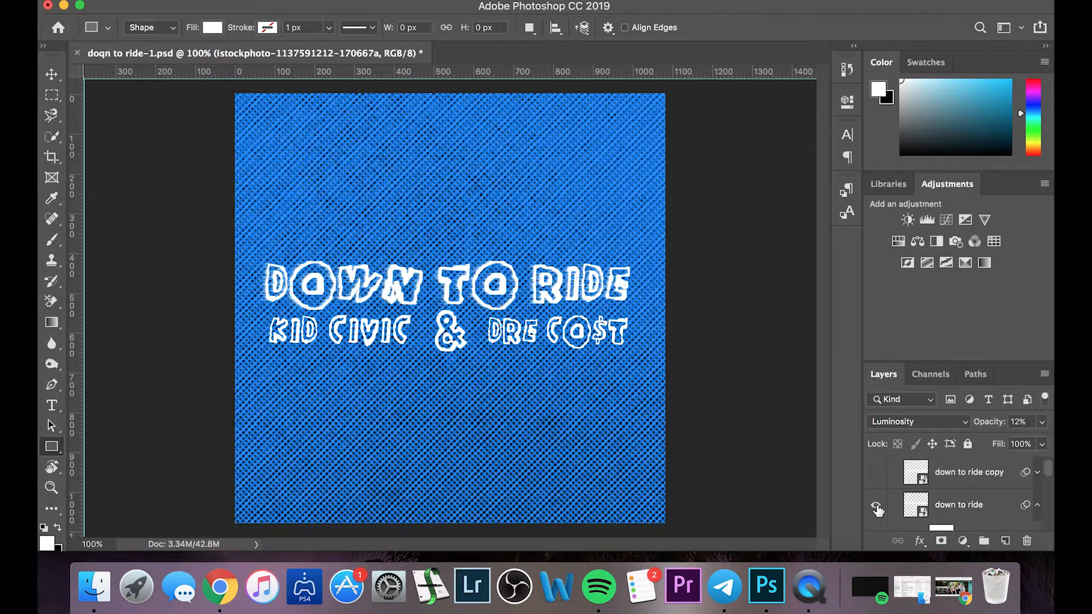
# Preview the Wind filter's Blast and Wind methods on the down to ride layer, and cancel the filter
pyautogui.scroll(-2, 921, 525)
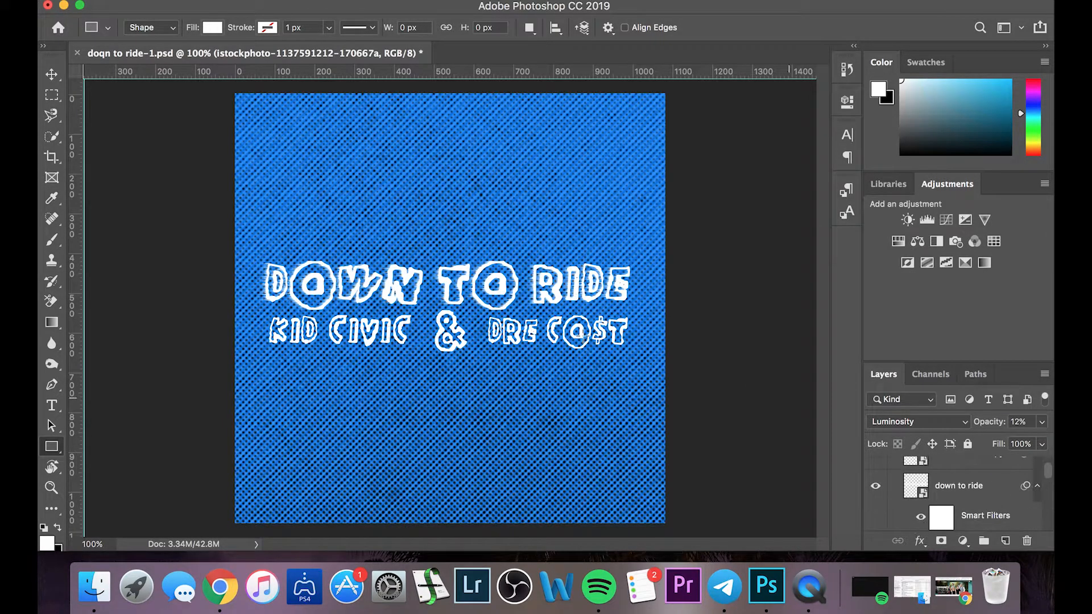
pyautogui.press('v')
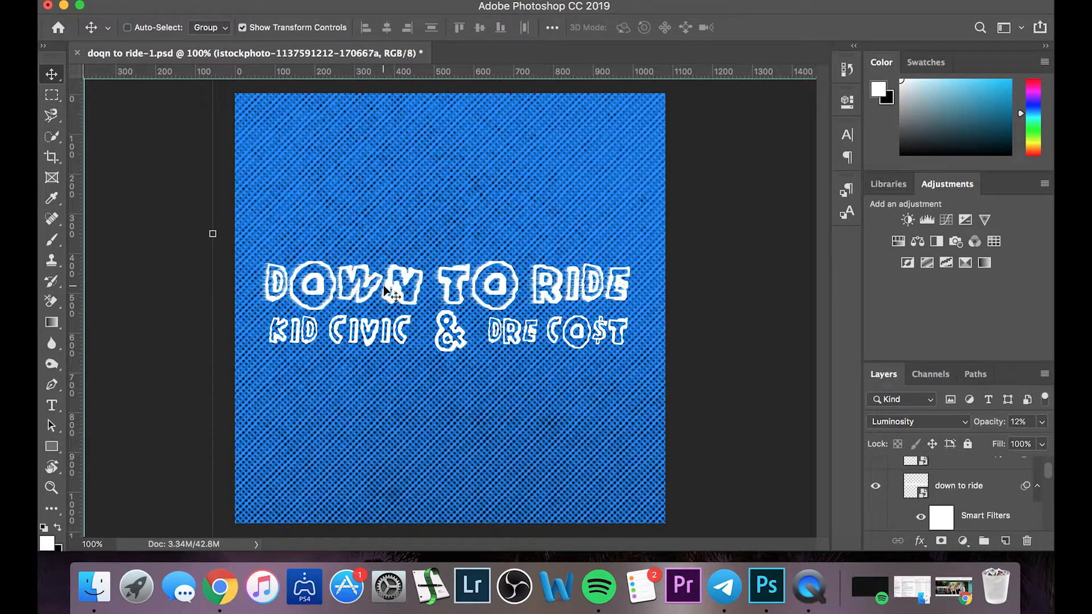
pyautogui.click(965, 484)
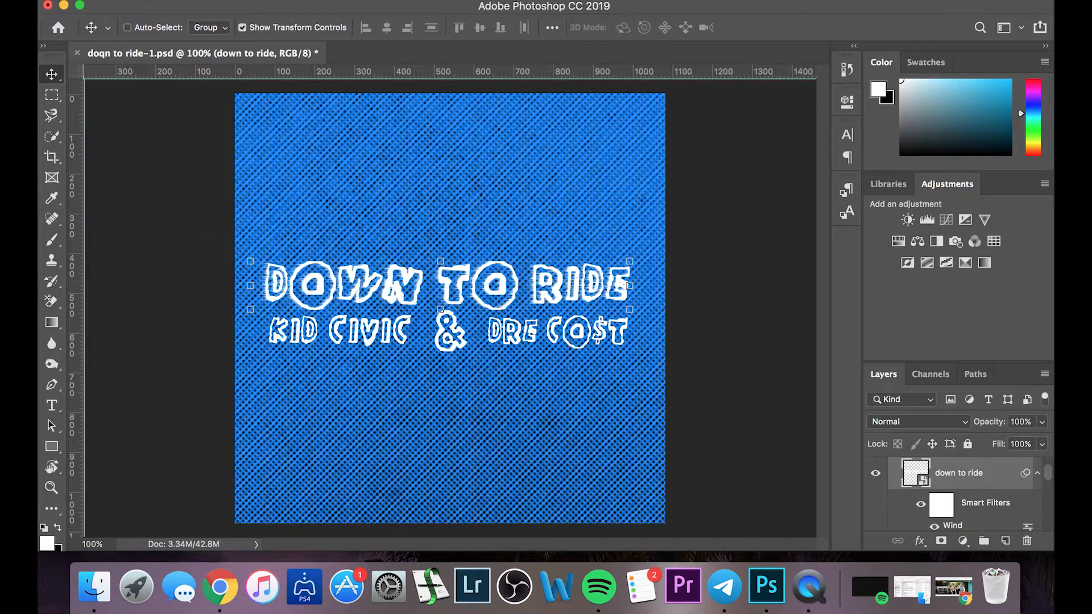
pyautogui.click(423, 1)
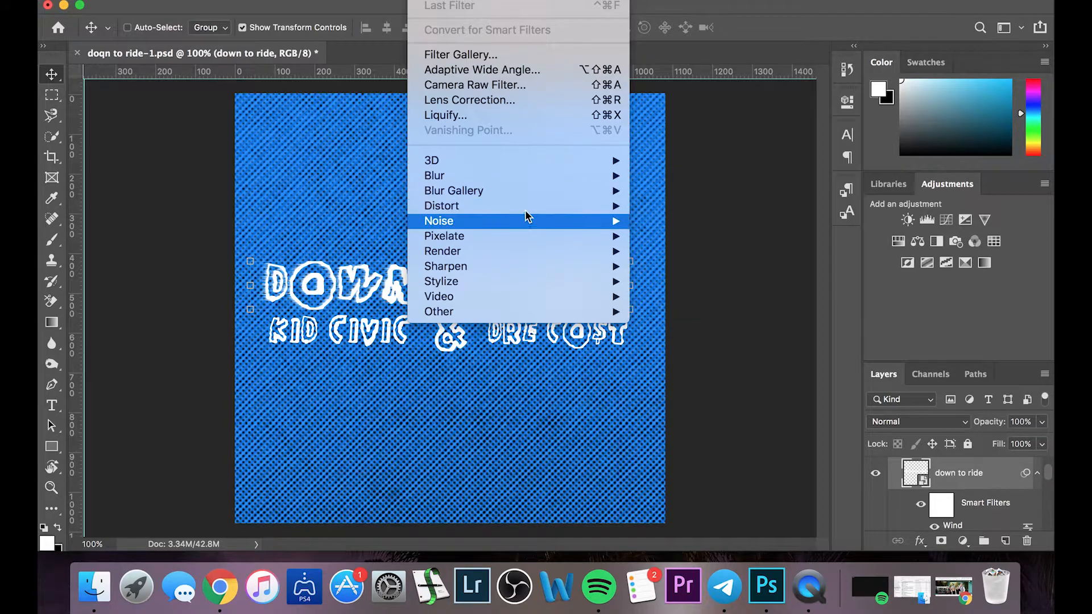
pyautogui.moveTo(534, 282)
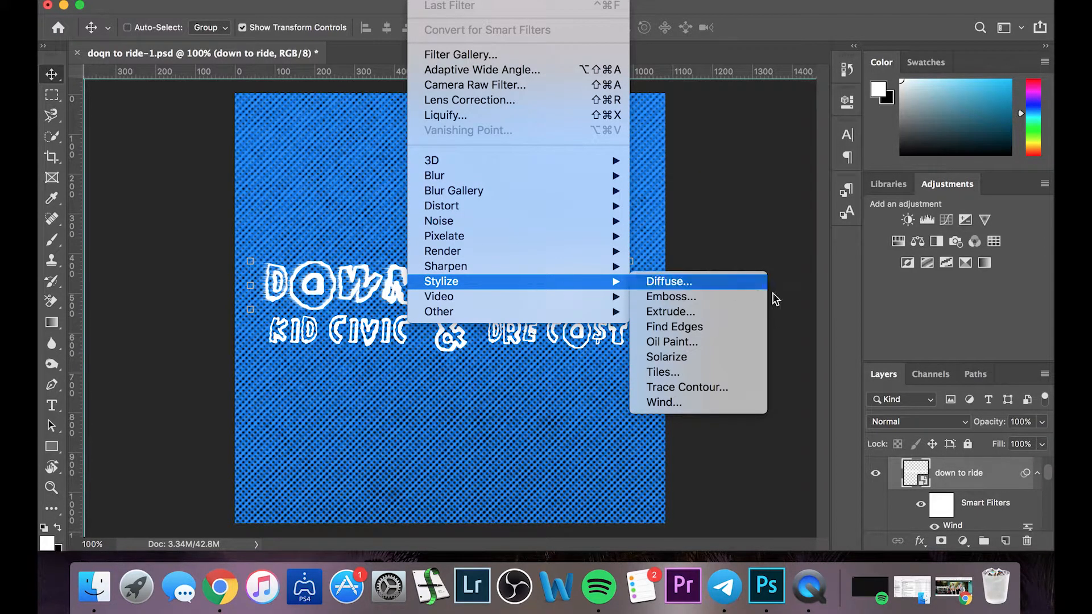
pyautogui.click(718, 404)
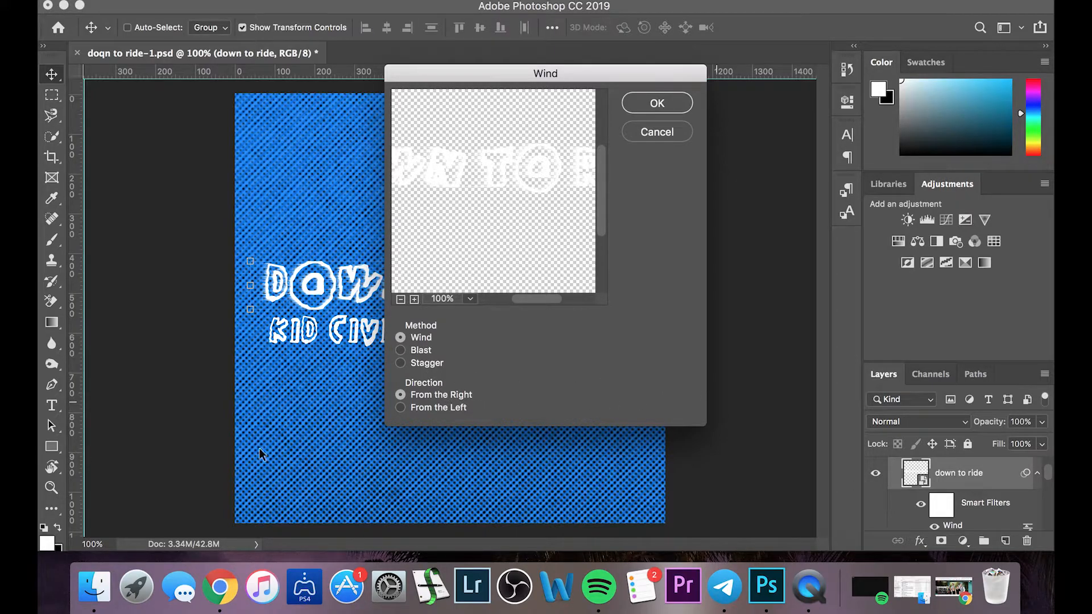
pyautogui.click(418, 351)
pyautogui.click(401, 338)
pyautogui.click(652, 137)
# Duplicate the down to ride title layer and place the duplicate directly above the original title
pyautogui.scroll(1, 967, 488)
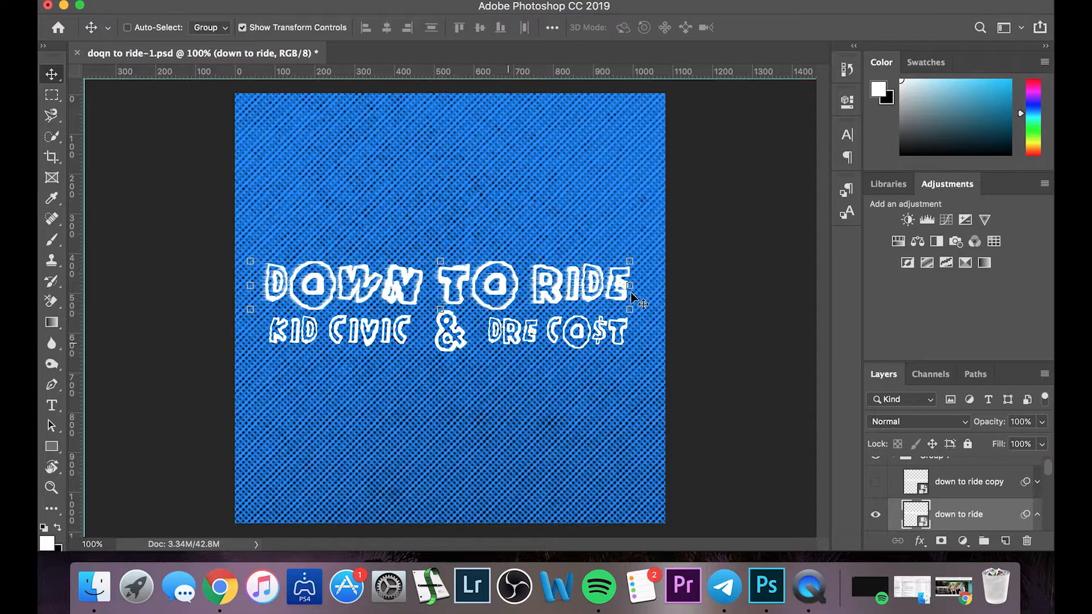
pyautogui.scroll(1, 960, 515)
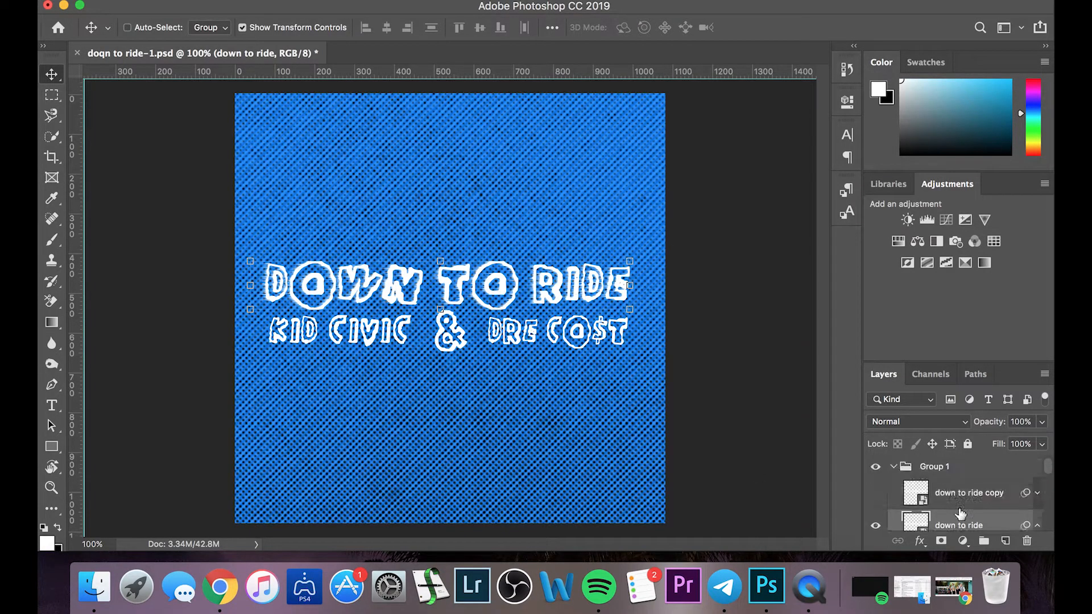
pyautogui.click(957, 495)
pyautogui.scroll(-1, 958, 501)
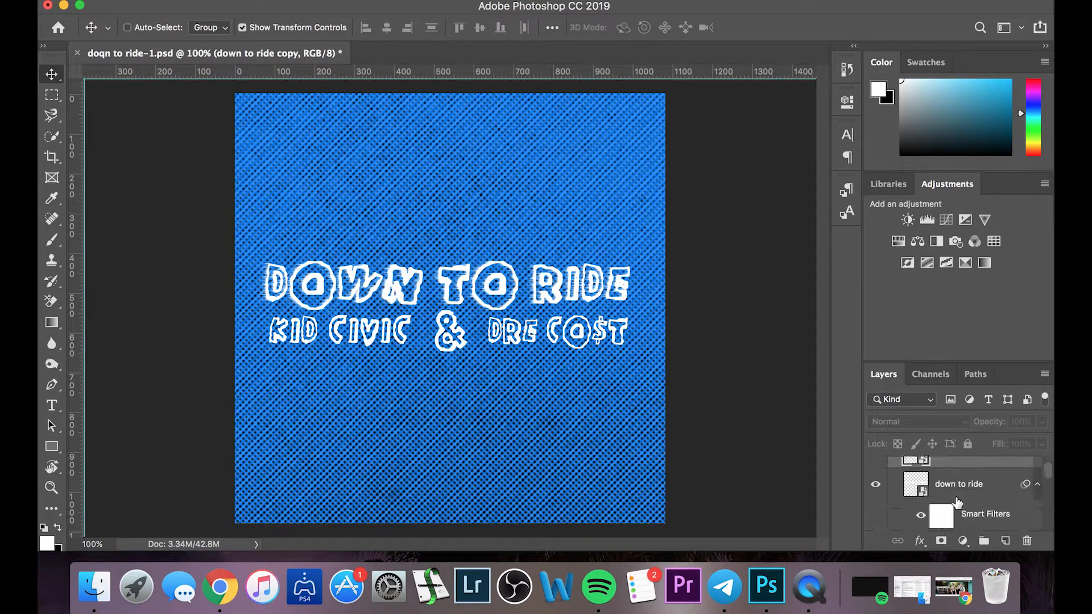
pyautogui.click(957, 493)
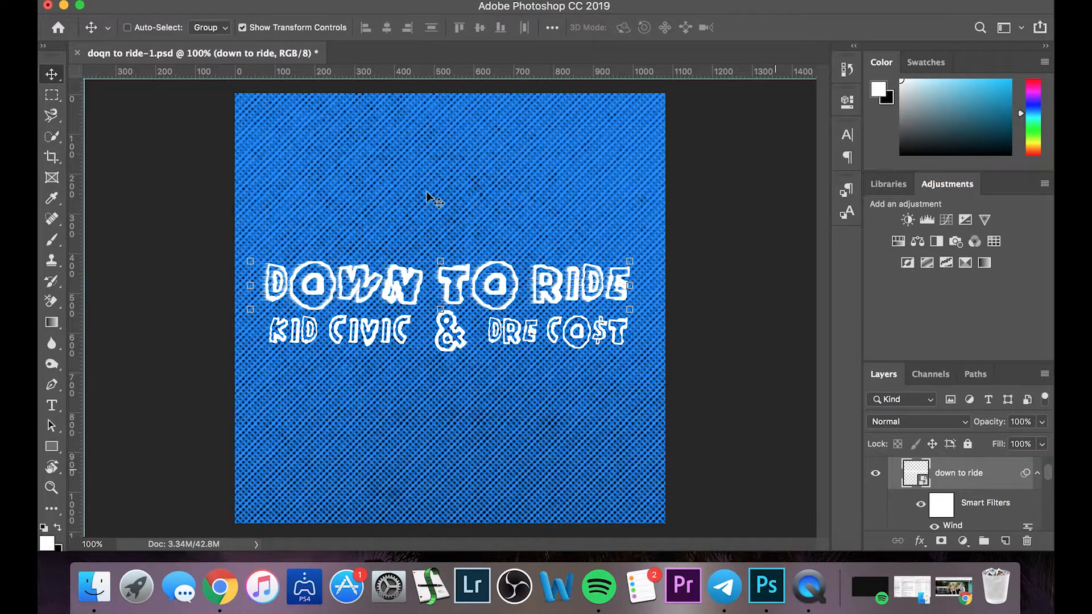
pyautogui.moveTo(483, 291); pyautogui.dragTo(483, 241)
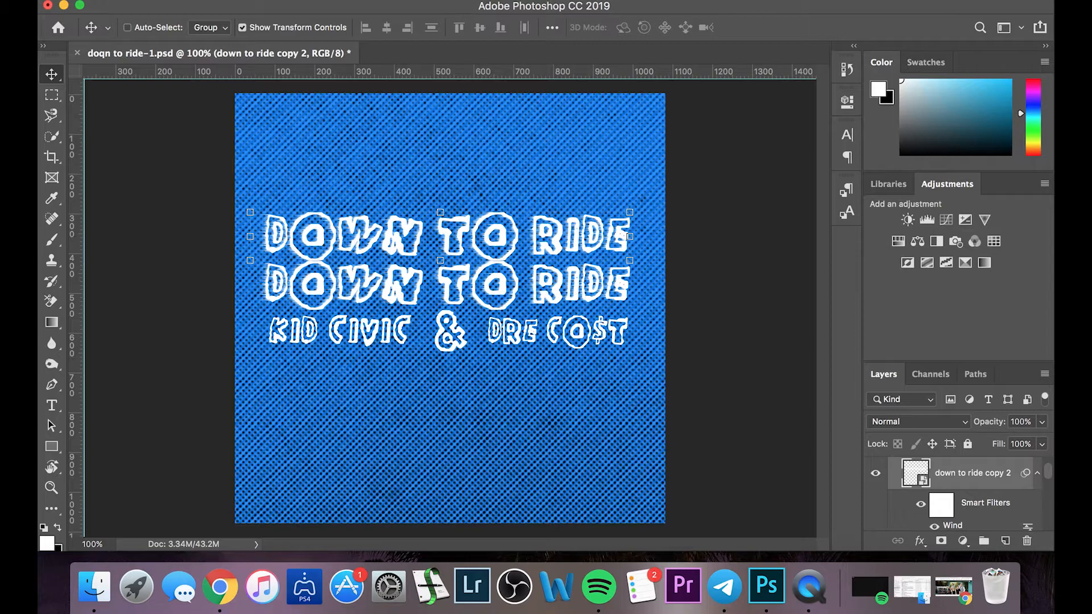
# Apply a Motion Blur with angle -5° and distance 230 pixels to the duplicated title, and move it over the original title
pyautogui.click(421, 0)
pyautogui.click(420, 0)
pyautogui.click(421, 0)
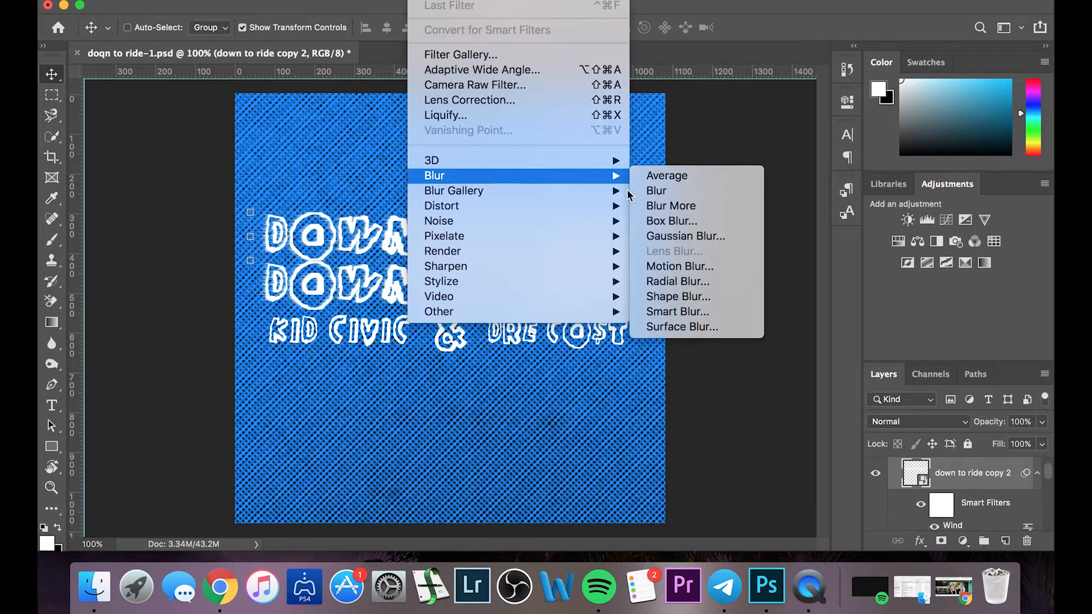
pyautogui.moveTo(609, 176)
pyautogui.click(700, 268)
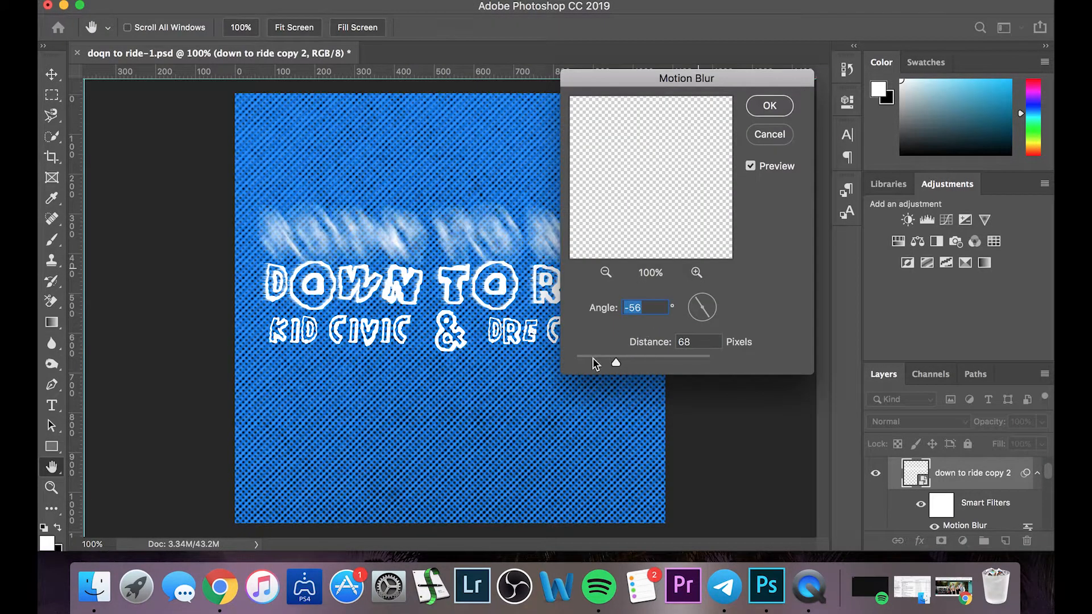
pyautogui.moveTo(603, 363); pyautogui.dragTo(585, 361)
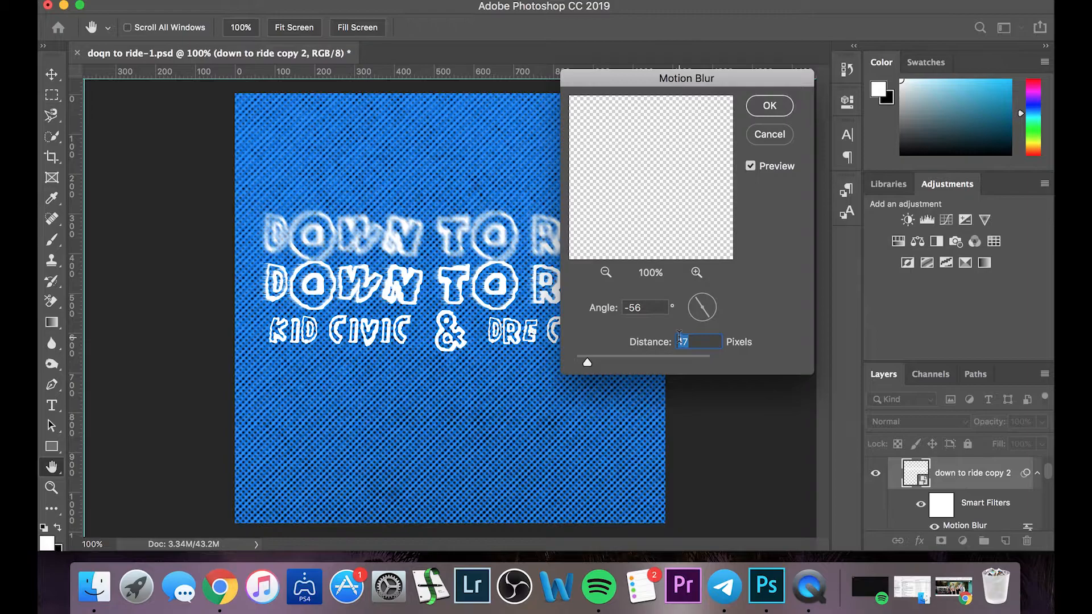
pyautogui.click(666, 360)
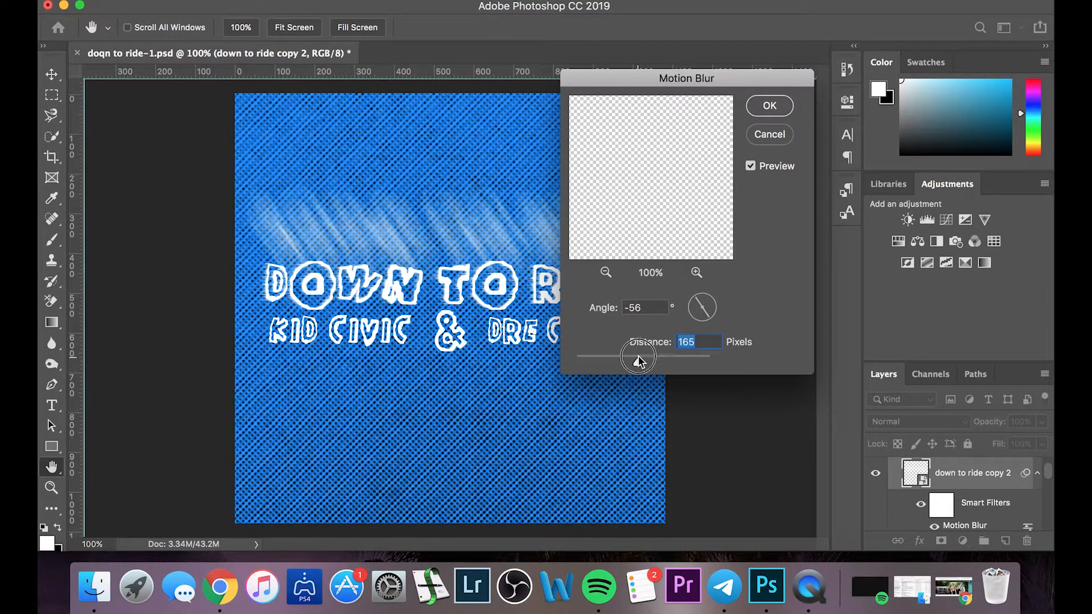
pyautogui.moveTo(638, 359); pyautogui.dragTo(617, 360)
pyautogui.moveTo(707, 317); pyautogui.dragTo(711, 312)
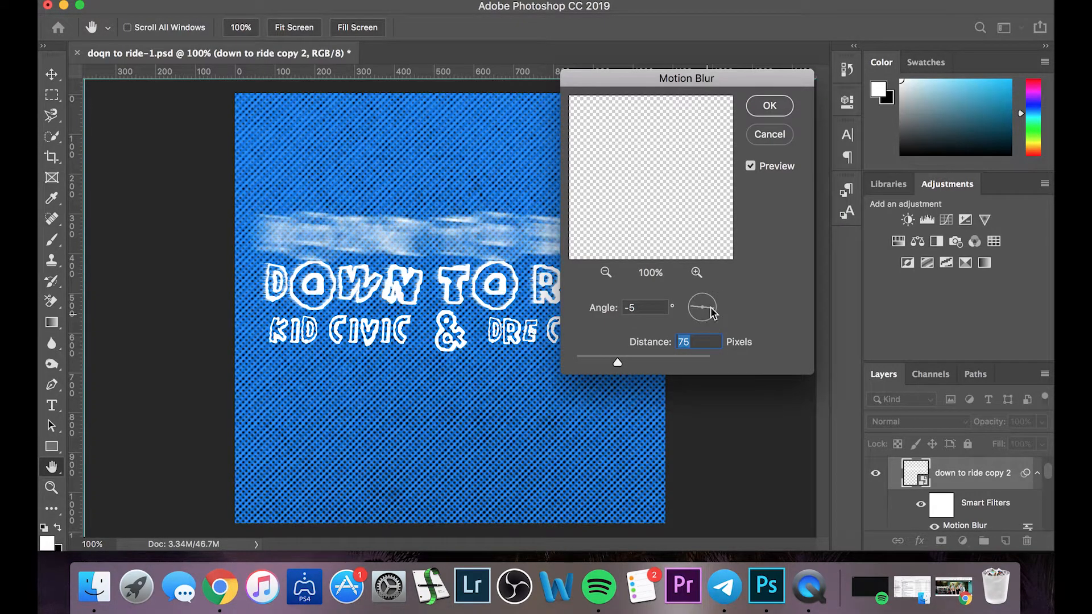
pyautogui.click(651, 360)
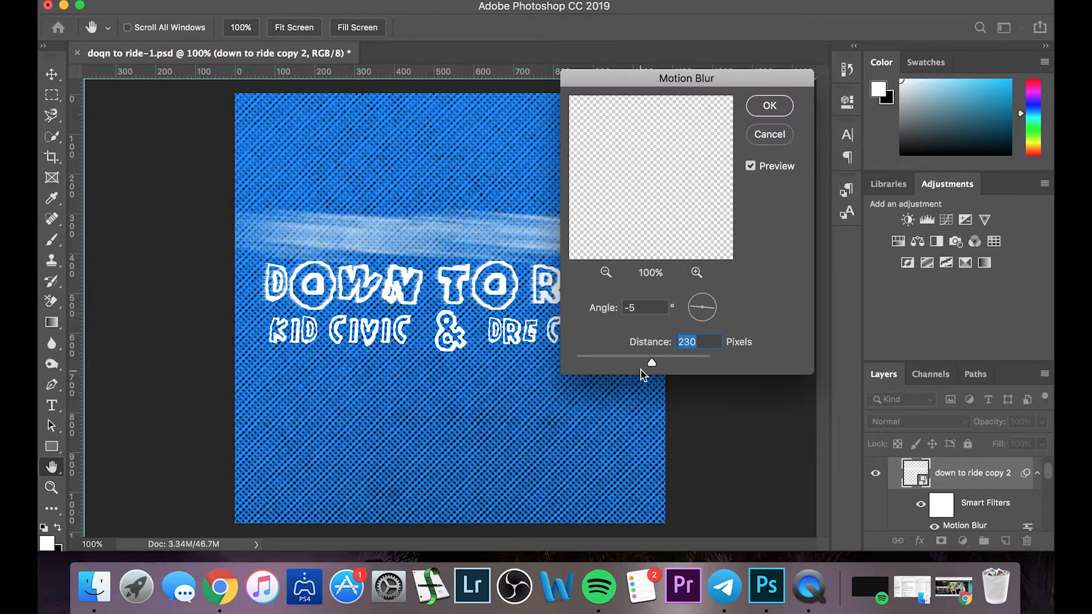
pyautogui.click(768, 107)
pyautogui.press('v')
pyautogui.moveTo(489, 233); pyautogui.dragTo(495, 288)
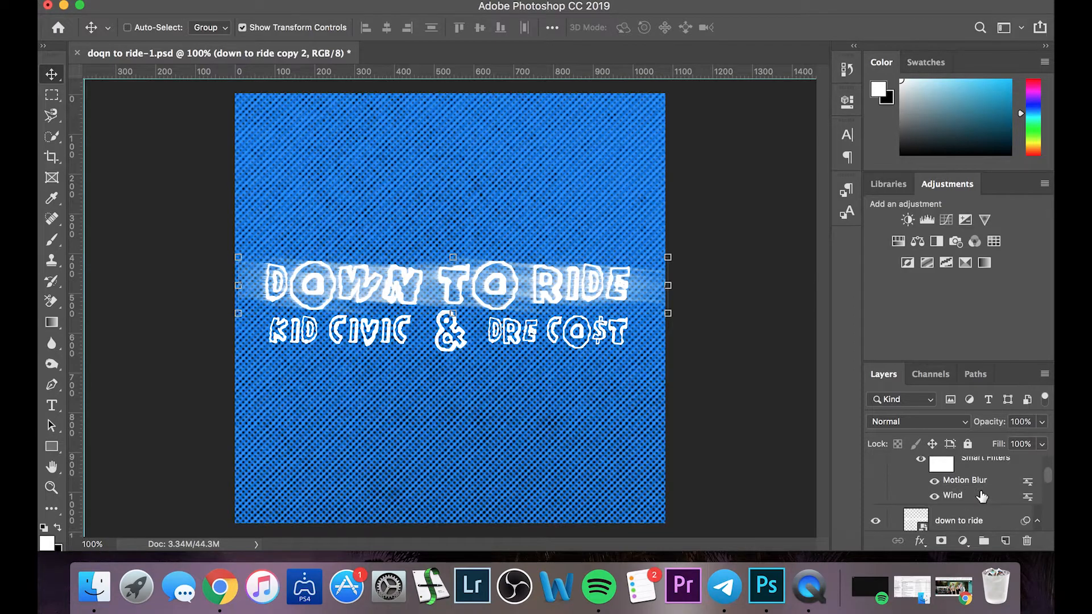
# Hide the down to ride copy 2 layer and show the down to ride copy glow layer instead
pyautogui.scroll(1, 978, 495)
pyautogui.click(876, 496)
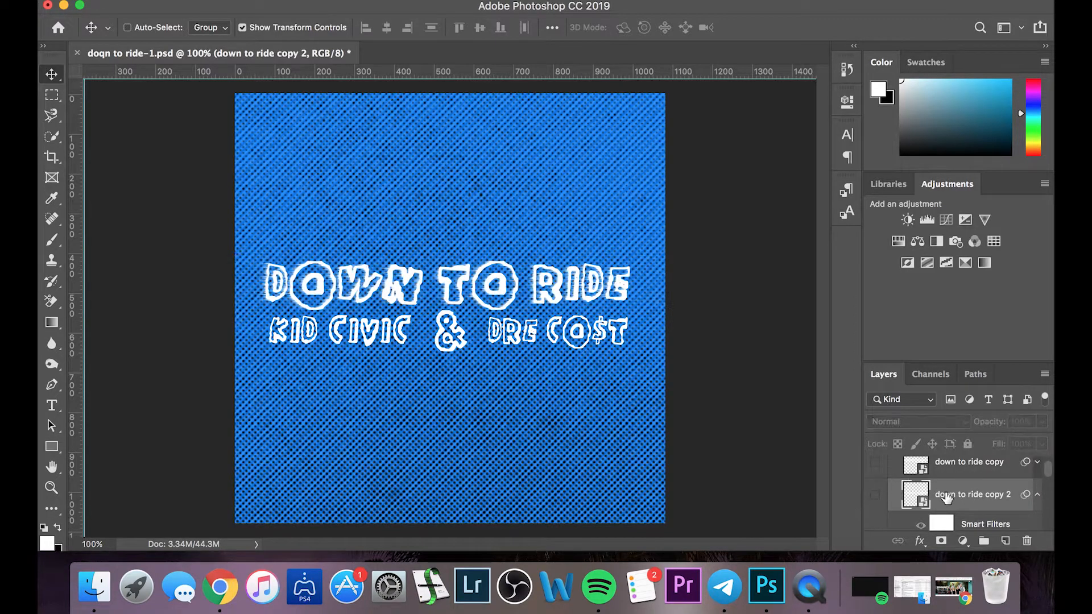
pyautogui.scroll(1, 879, 498)
pyautogui.click(876, 484)
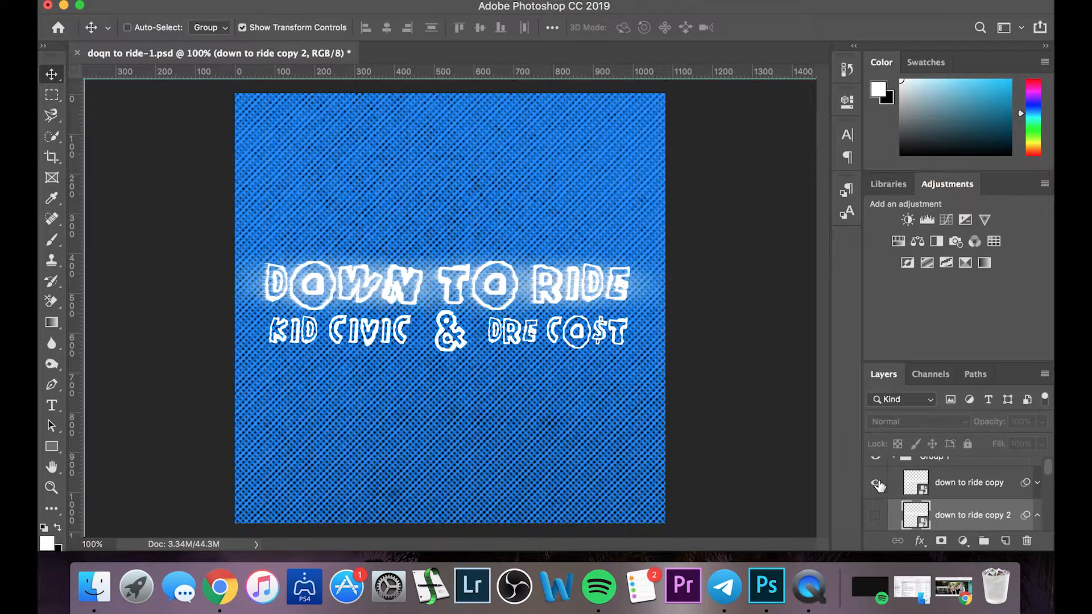
# Show the old-pare...o-png-10 Parental Advisory logo layer at the bottom of the cover
pyautogui.scroll(-2, 989, 495)
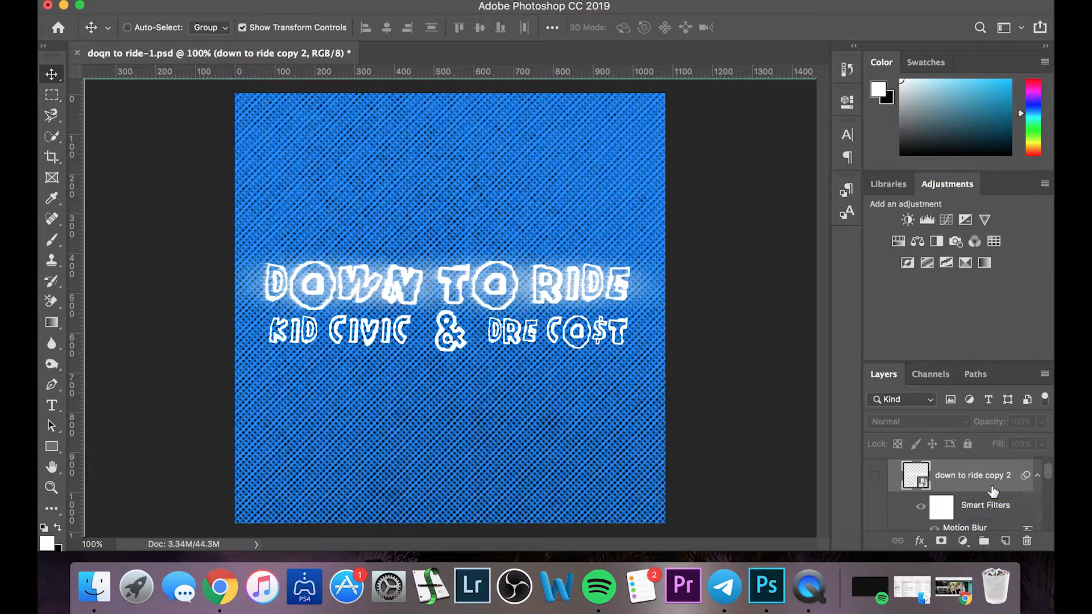
pyautogui.scroll(-5, 993, 490)
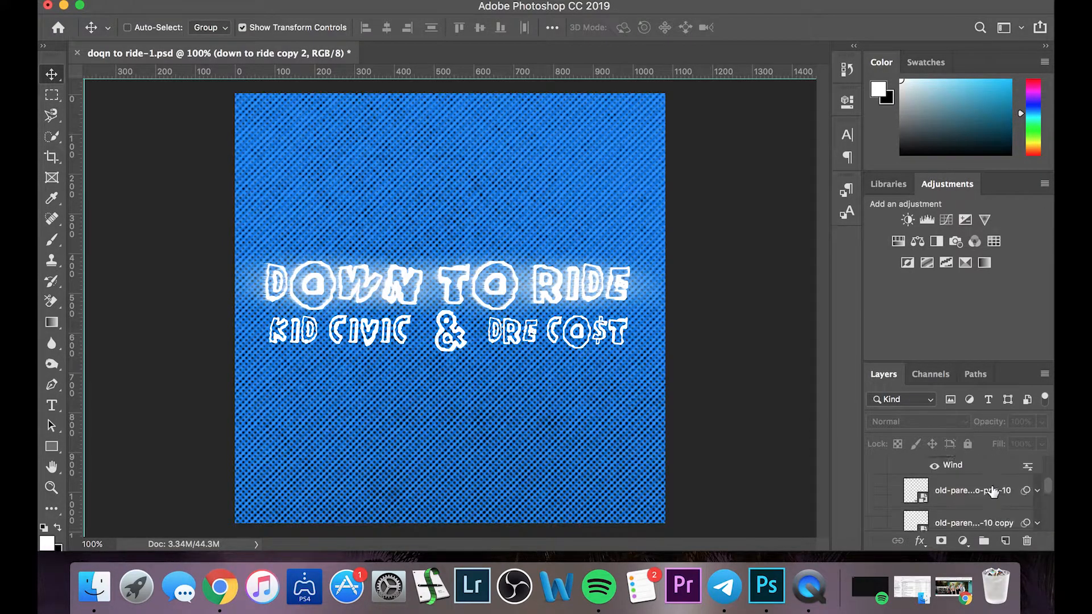
pyautogui.scroll(-2, 992, 491)
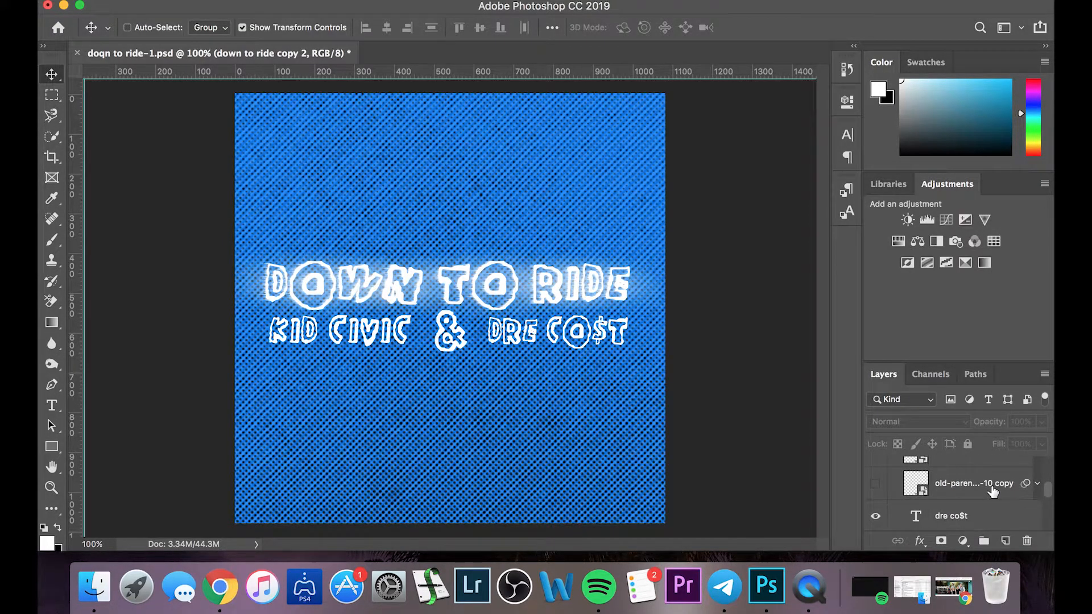
pyautogui.click(877, 476)
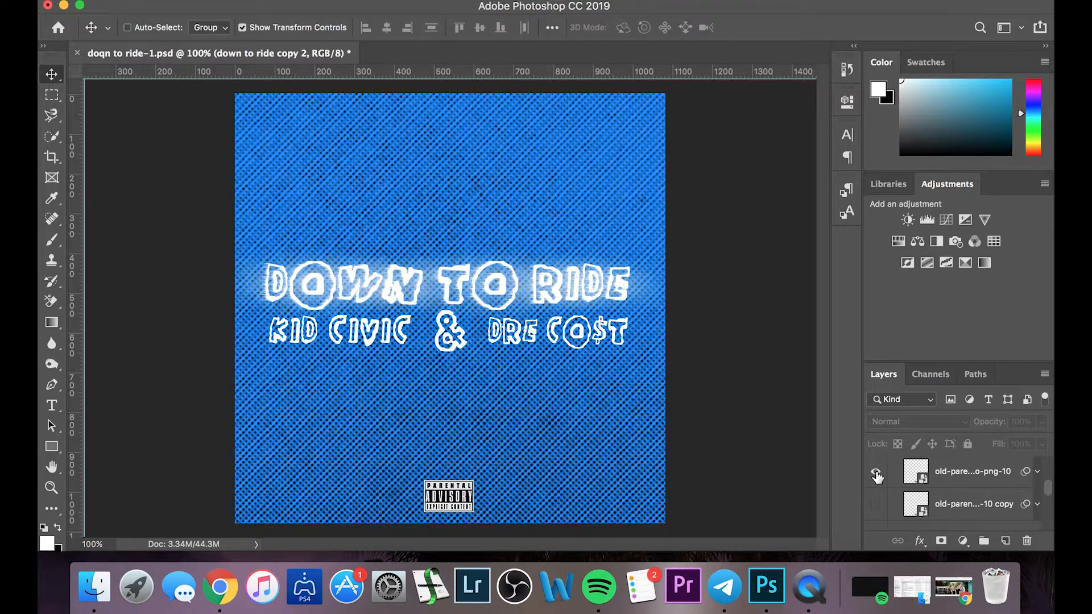
# Show the glow layers behind the Parental Advisory logo and the dre co$t, & and kid civic texts
pyautogui.click(876, 504)
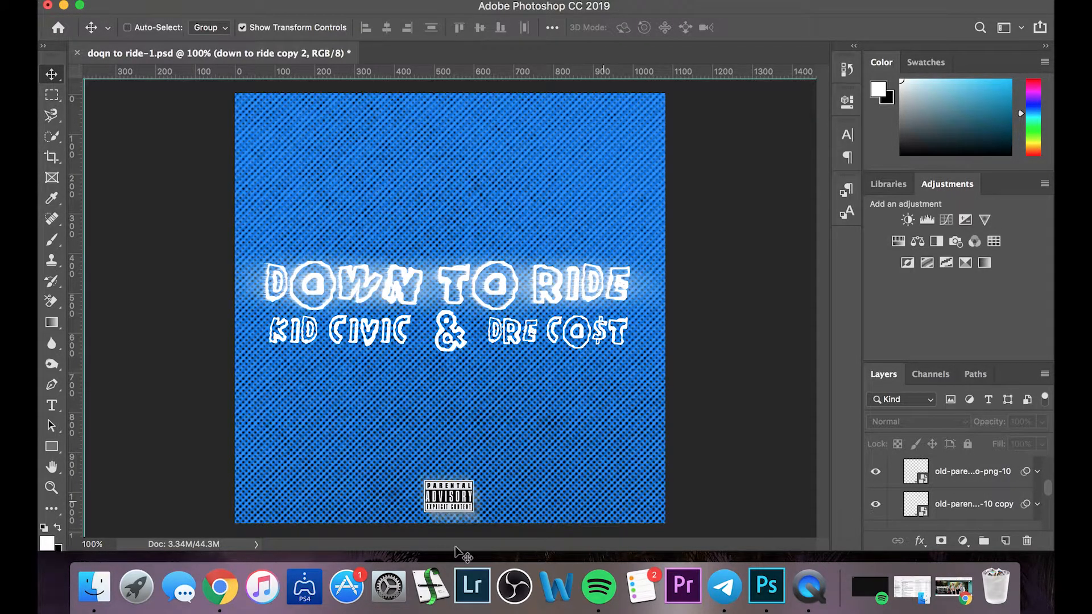
pyautogui.scroll(-5, 955, 492)
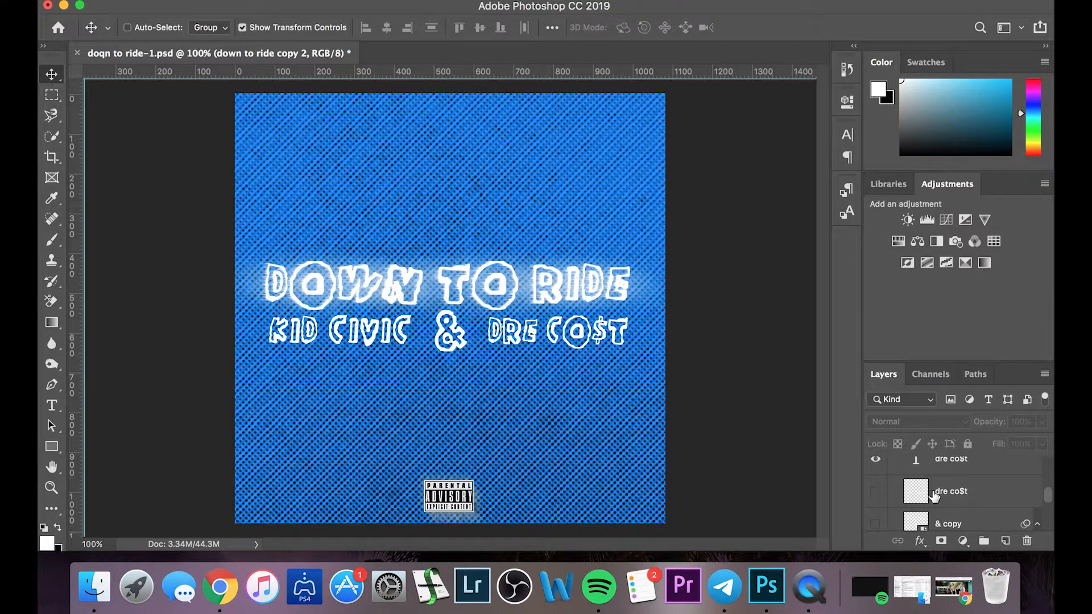
pyautogui.click(876, 491)
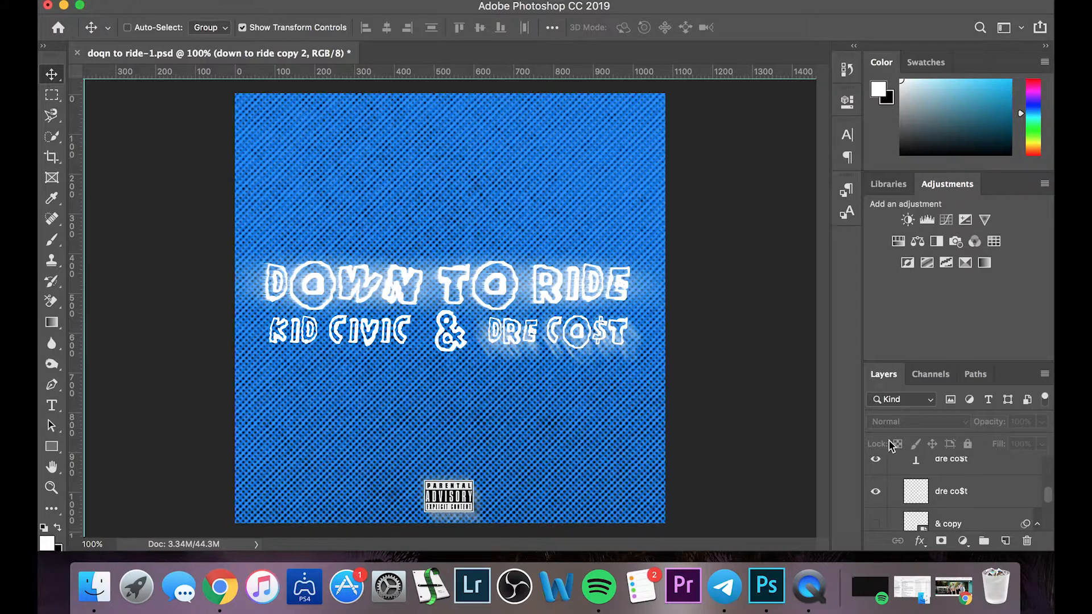
pyautogui.scroll(-1, 964, 509)
pyautogui.click(876, 505)
pyautogui.scroll(-4, 1010, 501)
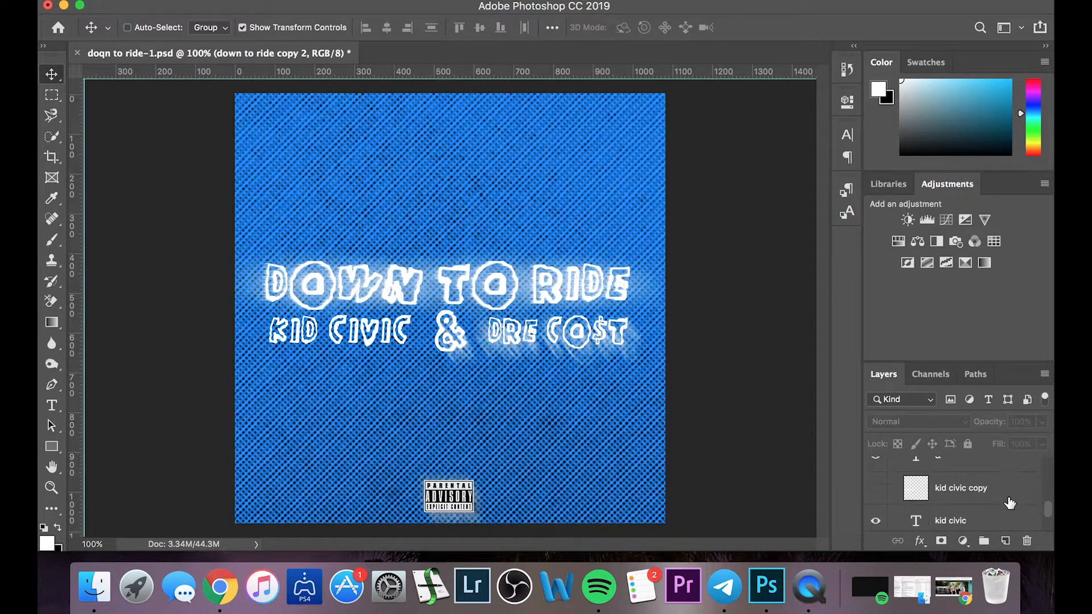
pyautogui.click(876, 488)
pyautogui.scroll(-3, 882, 495)
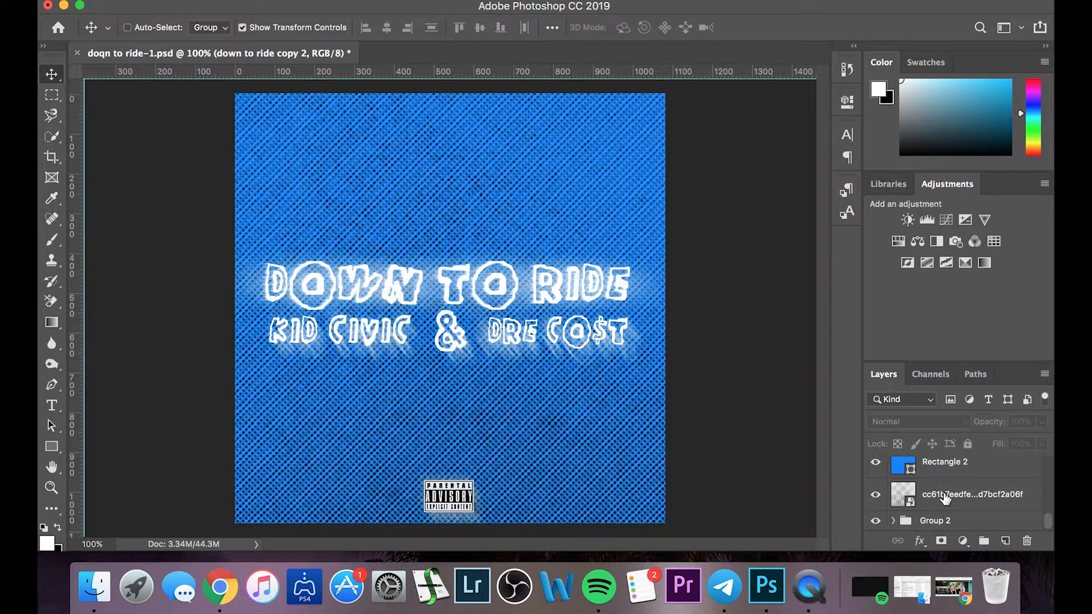
# Hide the background layers: the cc61b7eedfe...d7bcf2a06f texture, the blue Rectangle 2 and the istockphoto-...212-170667a diagonal line pattern
pyautogui.scroll(10, 945, 498)
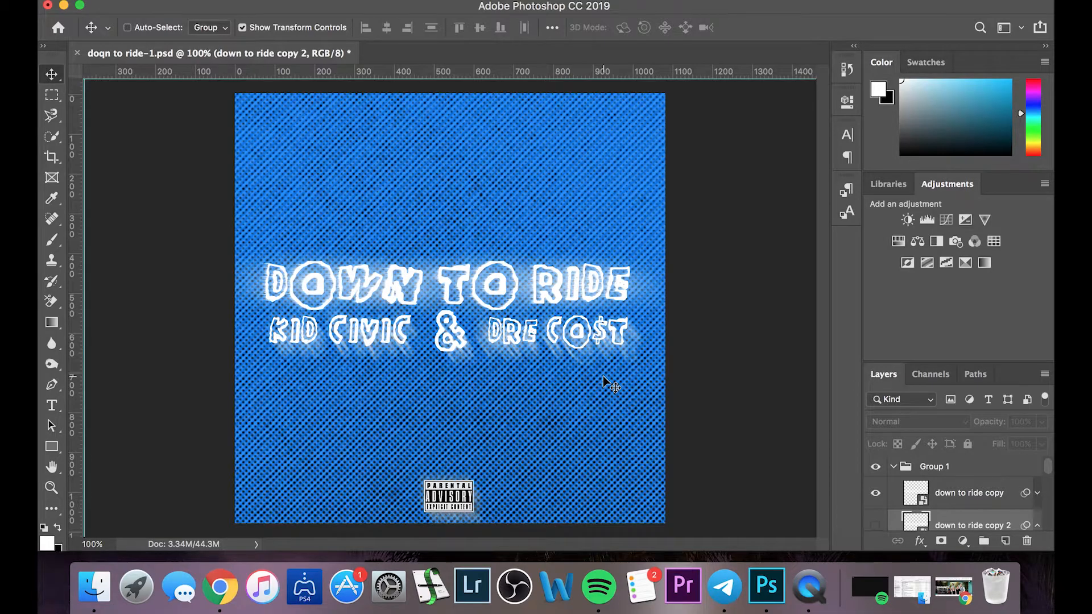
pyautogui.scroll(-3, 974, 508)
pyautogui.scroll(-5, 974, 508)
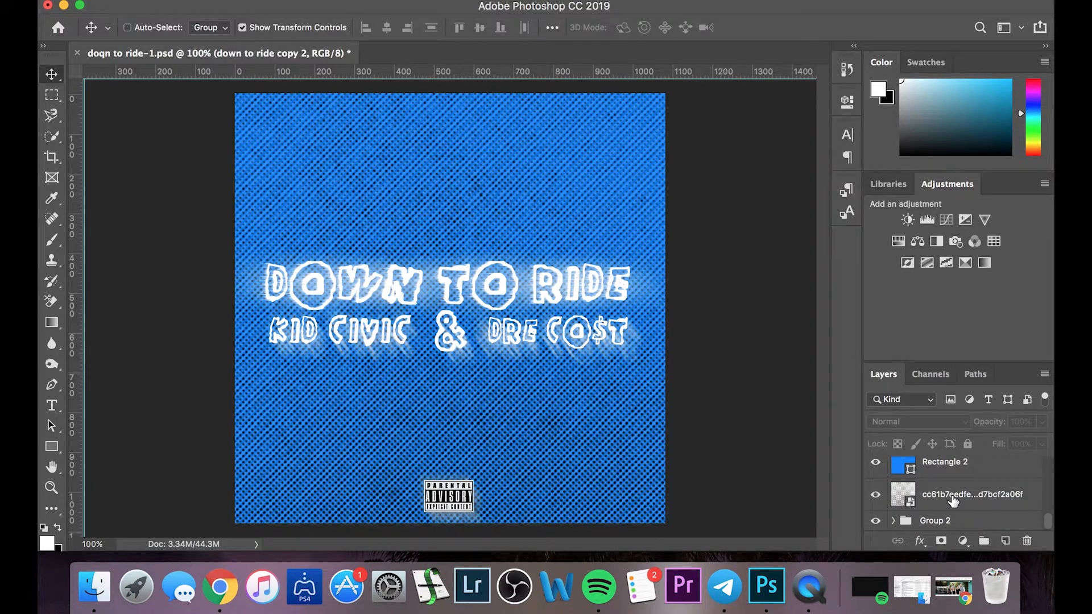
pyautogui.click(876, 494)
pyautogui.click(875, 462)
pyautogui.scroll(2, 895, 492)
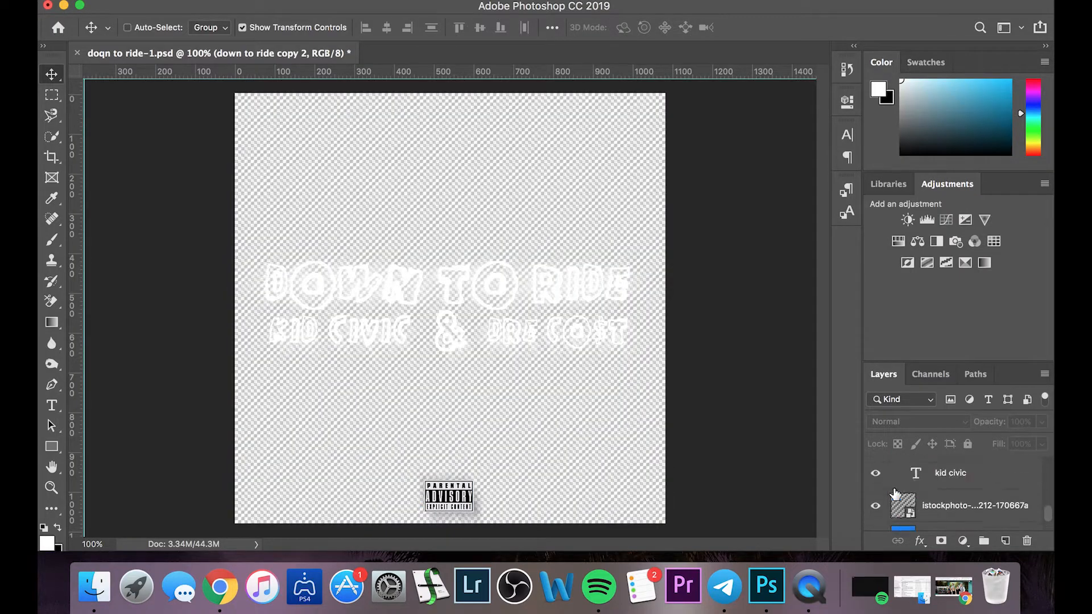
pyautogui.click(876, 505)
pyautogui.scroll(-2, 877, 512)
pyautogui.click(875, 525)
# Hide the kid civic and & text layers, both Parental Advisory logo layers and the down to ride title layers
pyautogui.scroll(1, 875, 500)
pyautogui.click(875, 469)
pyautogui.scroll(4, 874, 483)
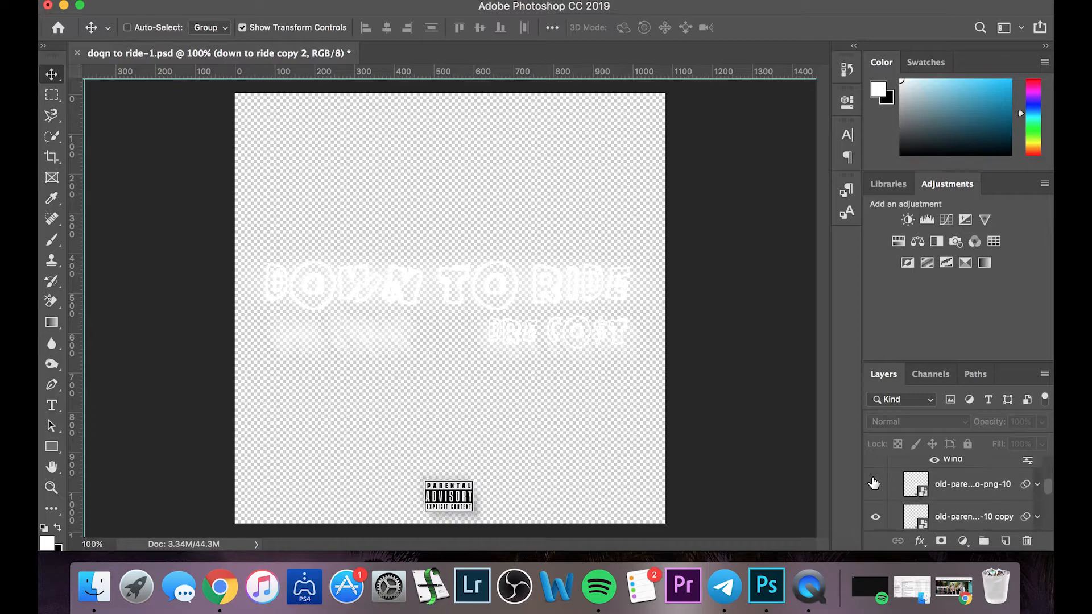
pyautogui.click(875, 516)
pyautogui.click(875, 484)
pyautogui.scroll(2, 875, 498)
pyautogui.click(876, 474)
pyautogui.scroll(3, 874, 494)
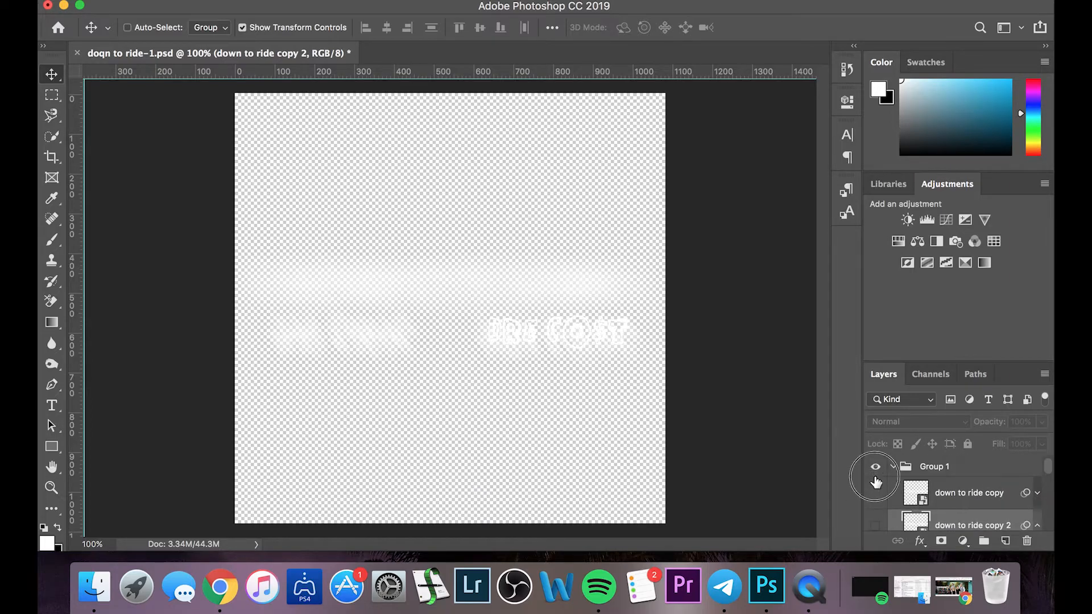
pyautogui.click(875, 480)
pyautogui.click(875, 471)
# Collapse Group 2 and Group 1 in the layer stack
pyautogui.scroll(-15, 955, 485)
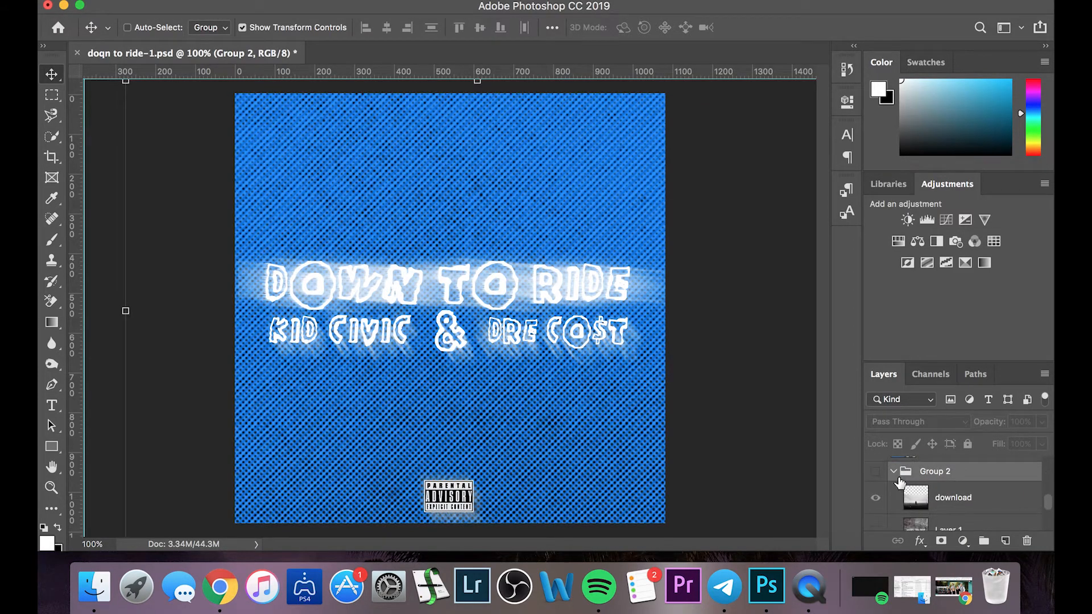
pyautogui.click(894, 471)
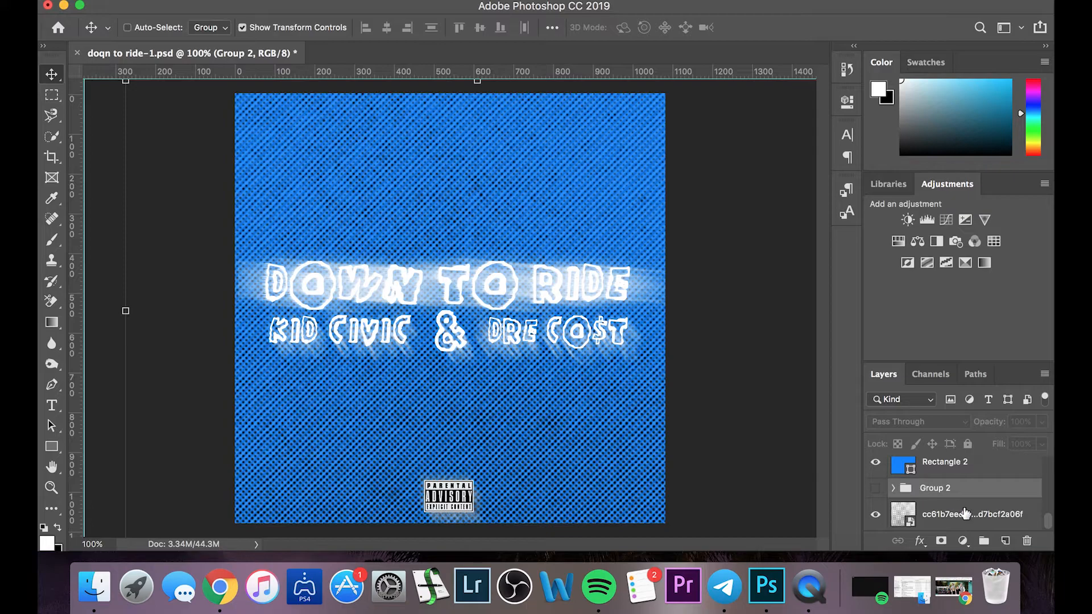
pyautogui.scroll(10, 965, 509)
pyautogui.click(893, 466)
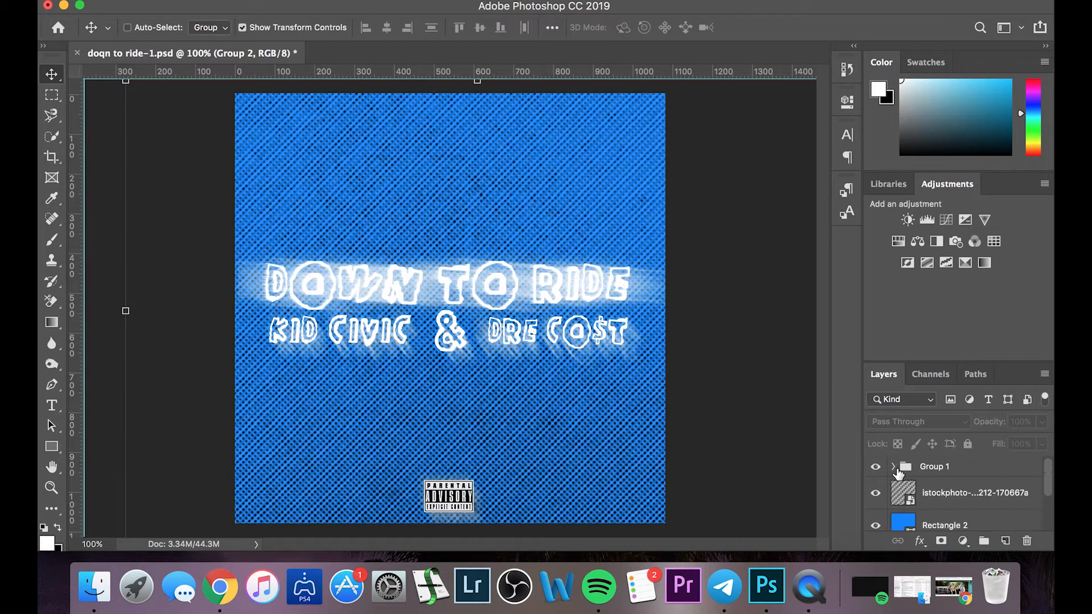
pyautogui.scroll(-3, 983, 532)
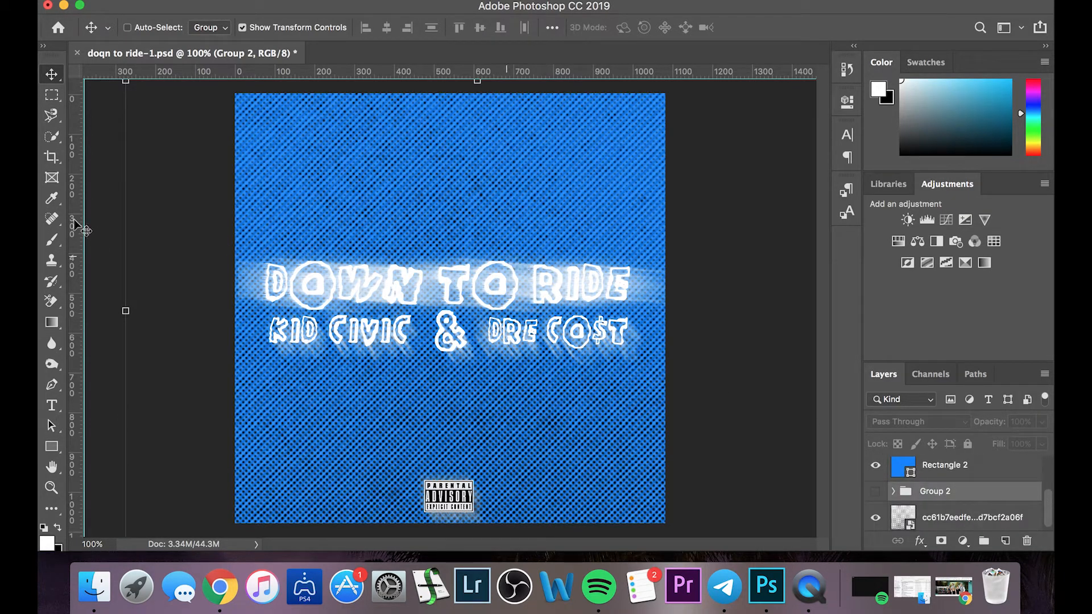
# Activate the Rectangular Marquee tool
pyautogui.click(52, 95)
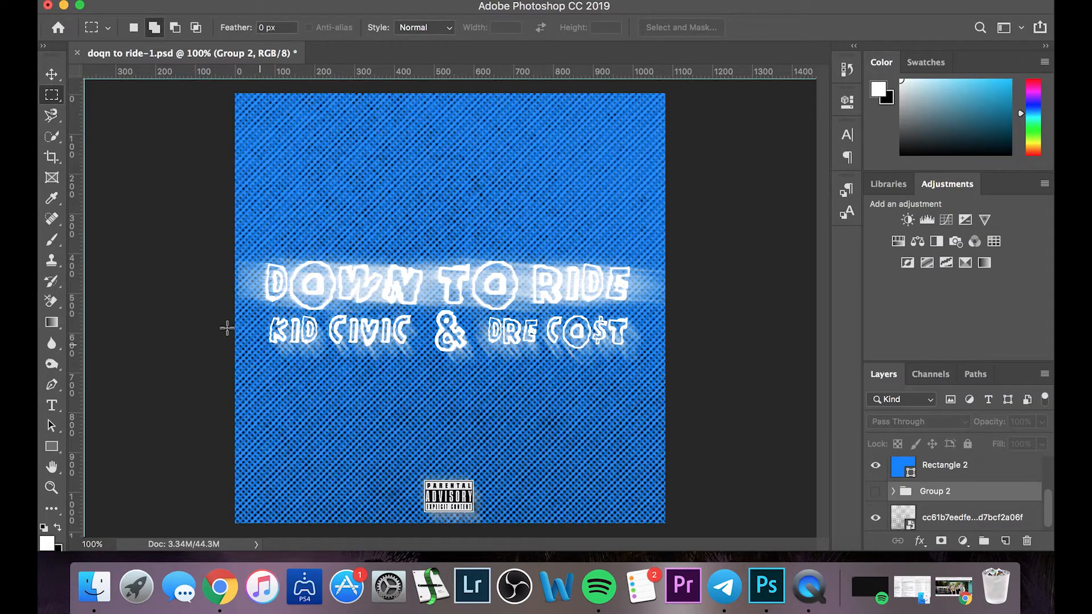